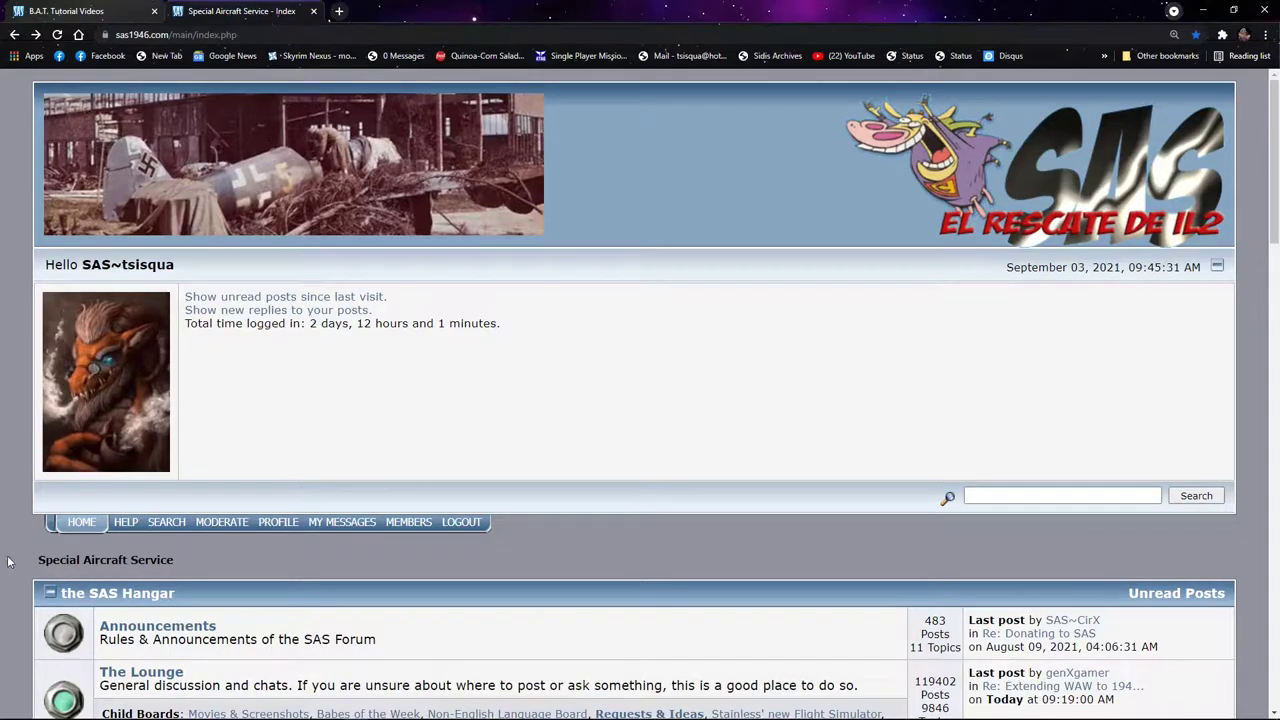
Open the B.A.T. v4.0 "RED CORE" - The WAW pack topic on the BAT Downloads board
scroll(8, 561, "down", 5)
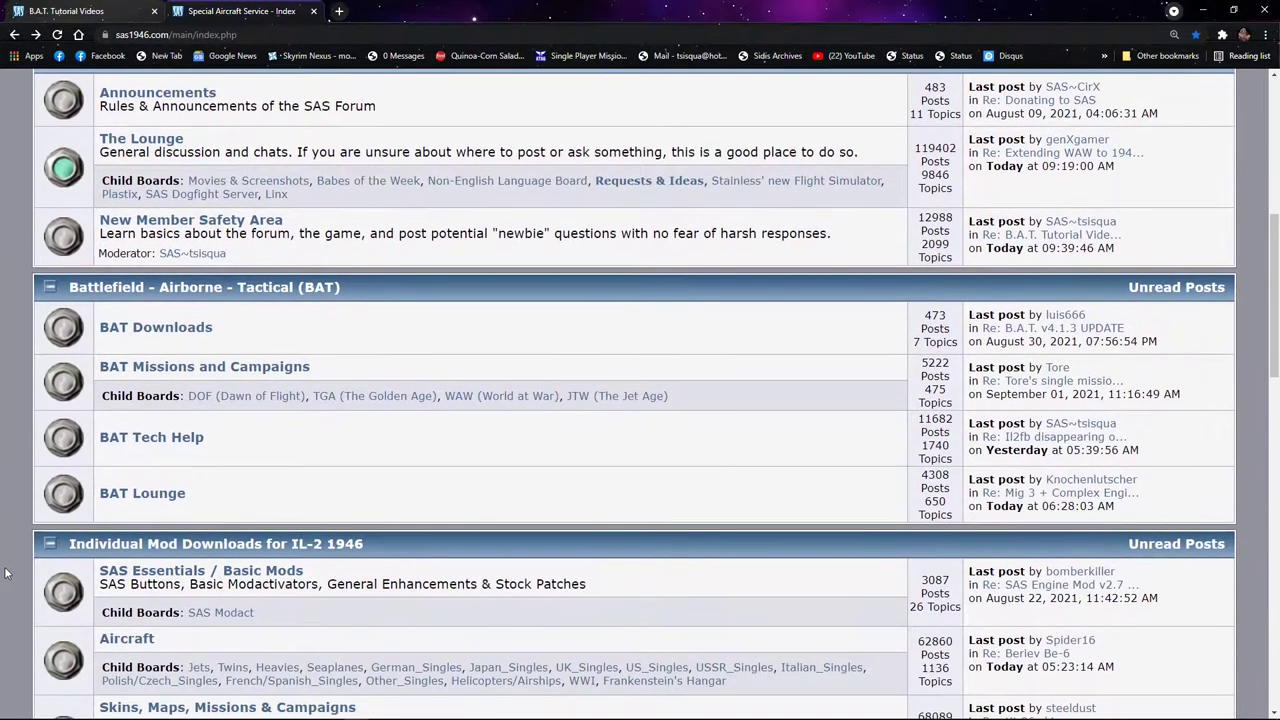
scroll(4, 573, "up", 3)
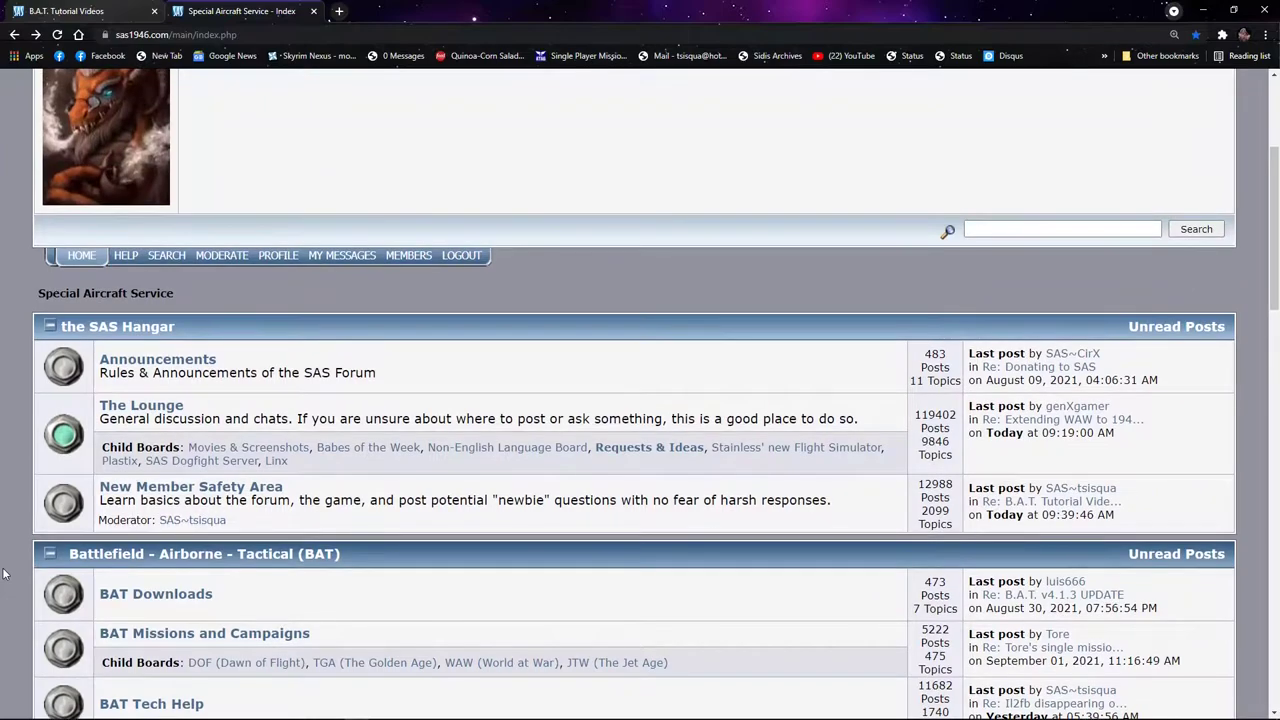
scroll(4, 573, "down", 3)
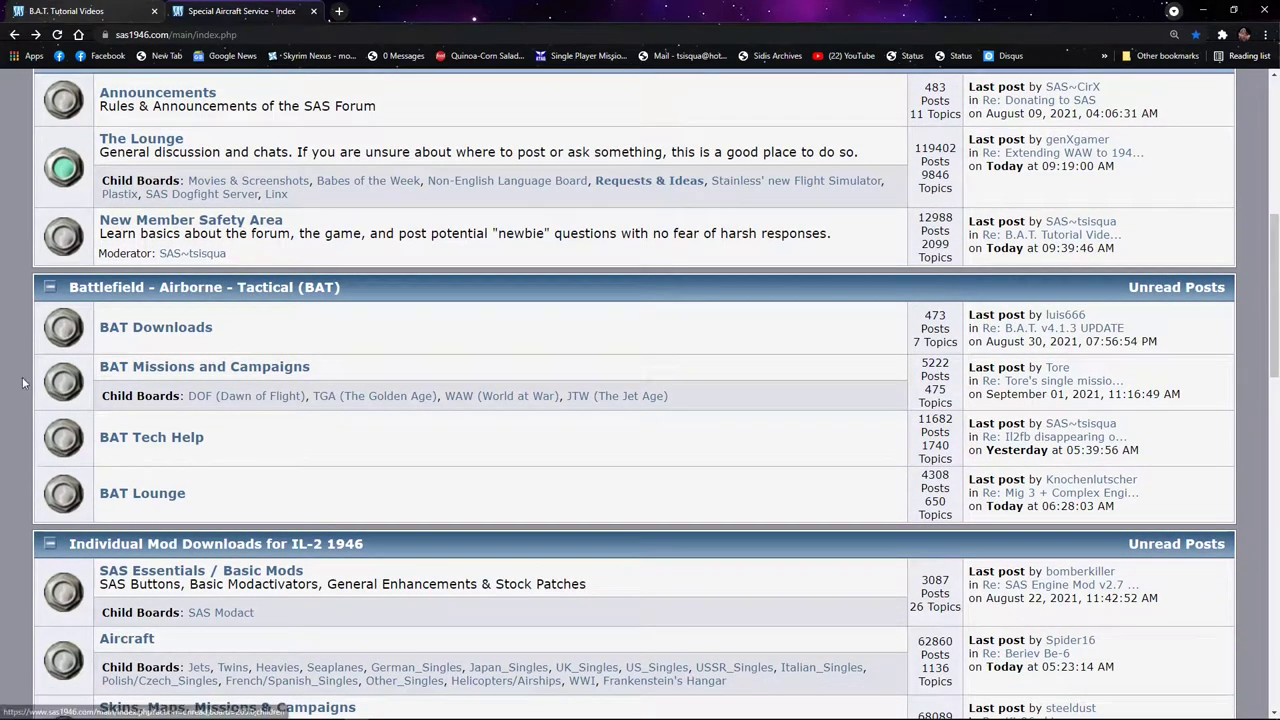
left_click(160, 335)
scroll(3, 458, "down", 4)
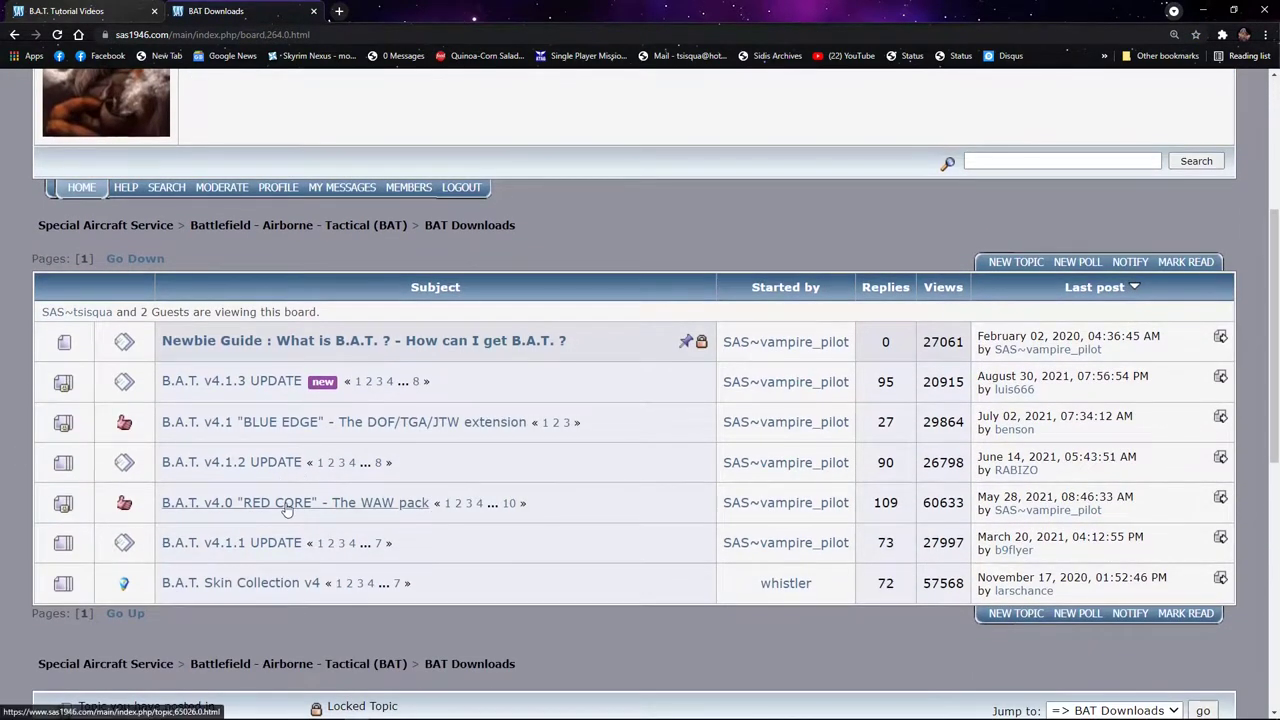
left_click(285, 503)
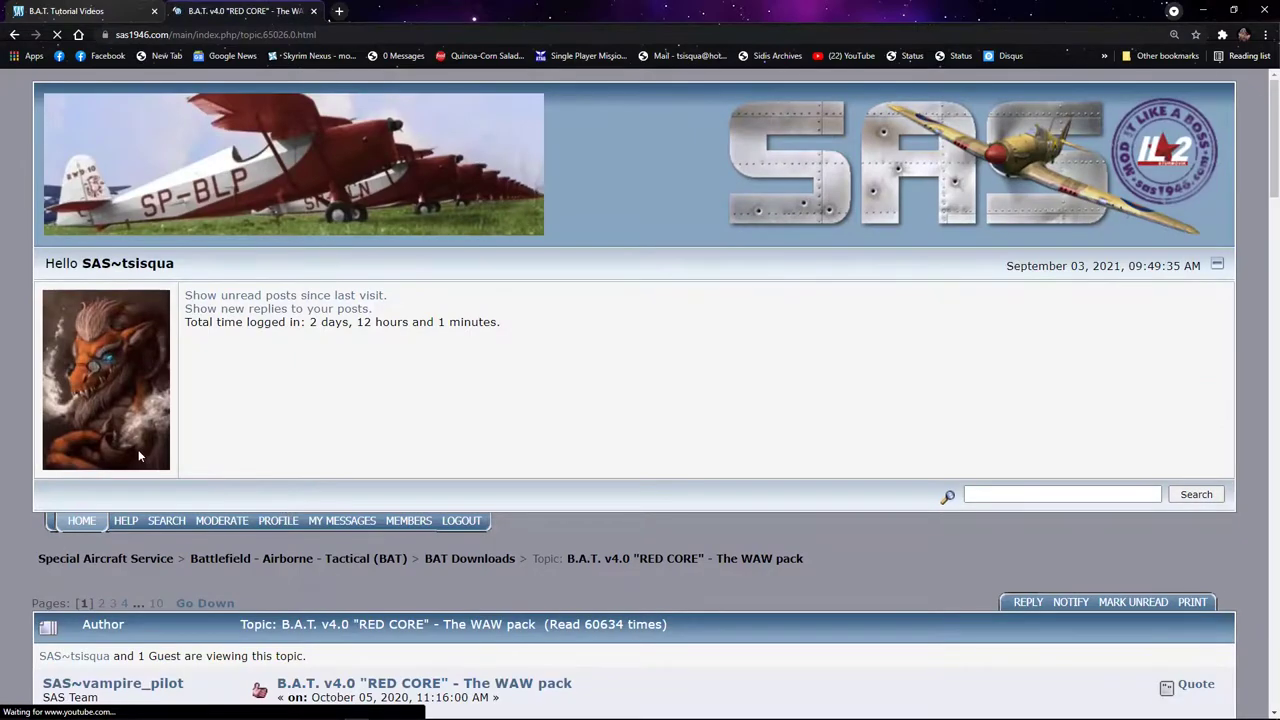
Read through the RED CORE post, covering requirements, CONF.ini examples, NVIDIA settings, installation and the Expand BAT 4.0 section
scroll(133, 450, "down", 3)
scroll(189, 514, "down", 5)
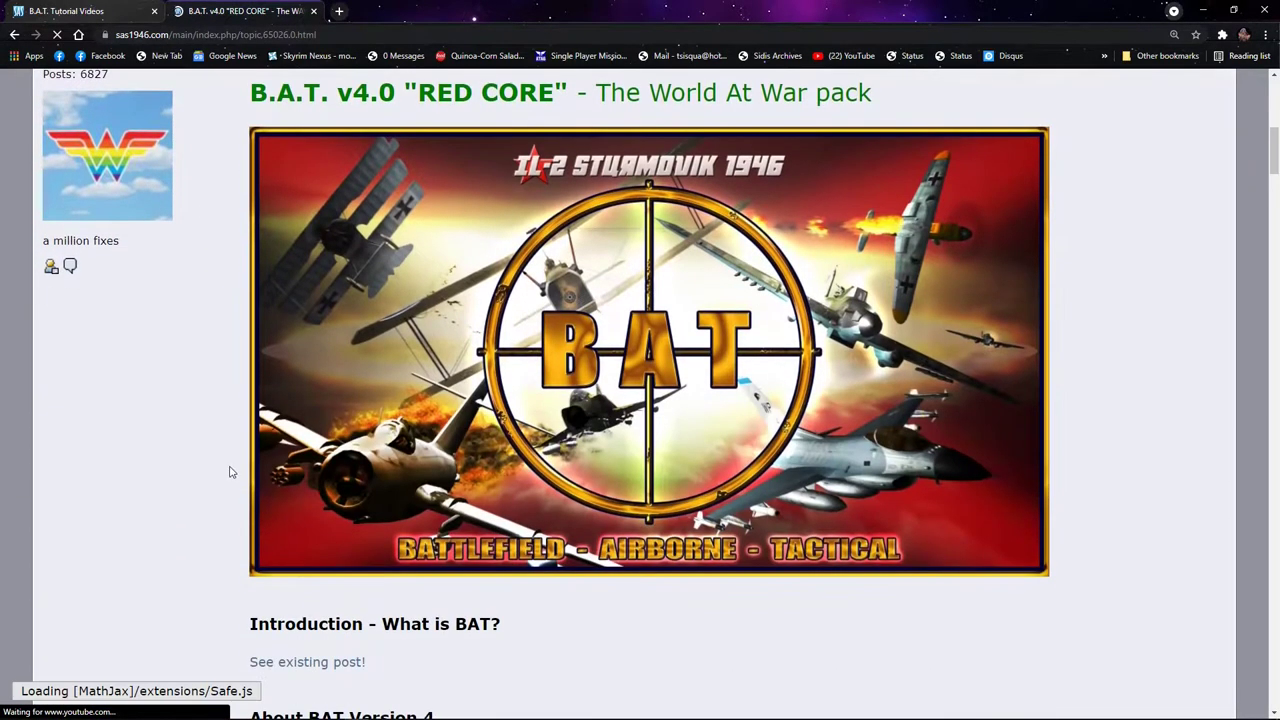
scroll(240, 420, "down", 5)
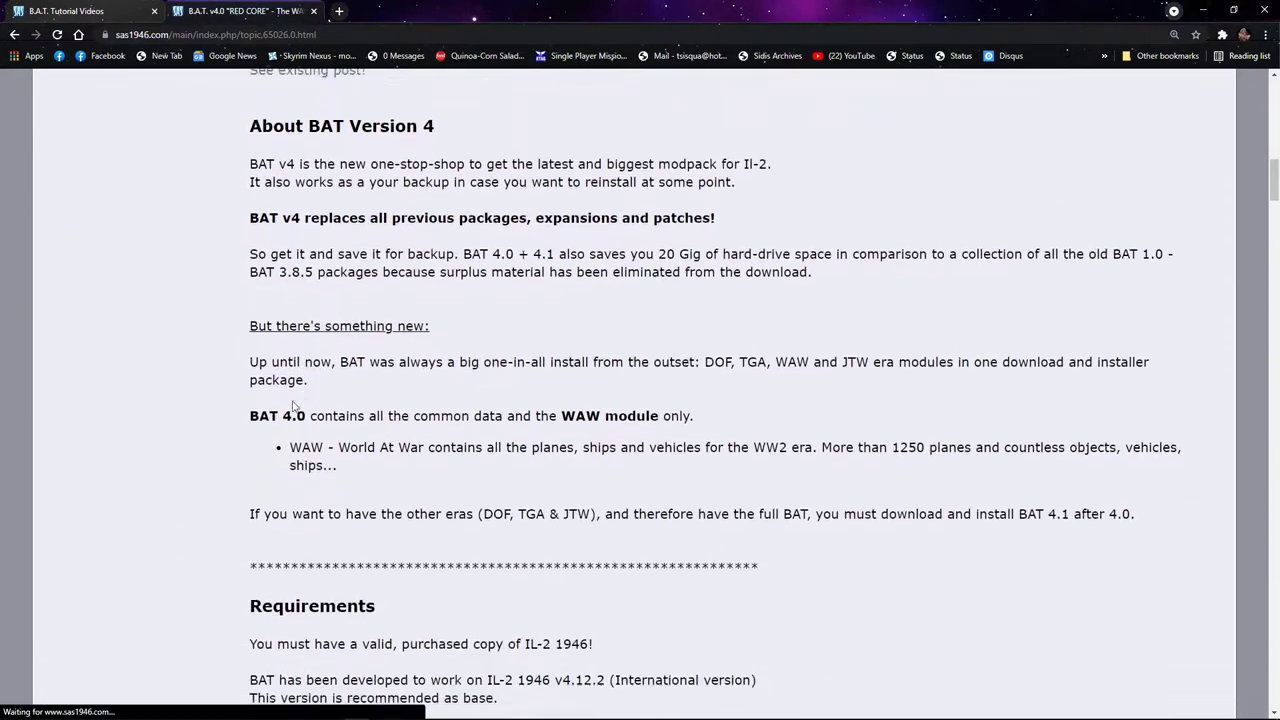
scroll(232, 362, "down", 5)
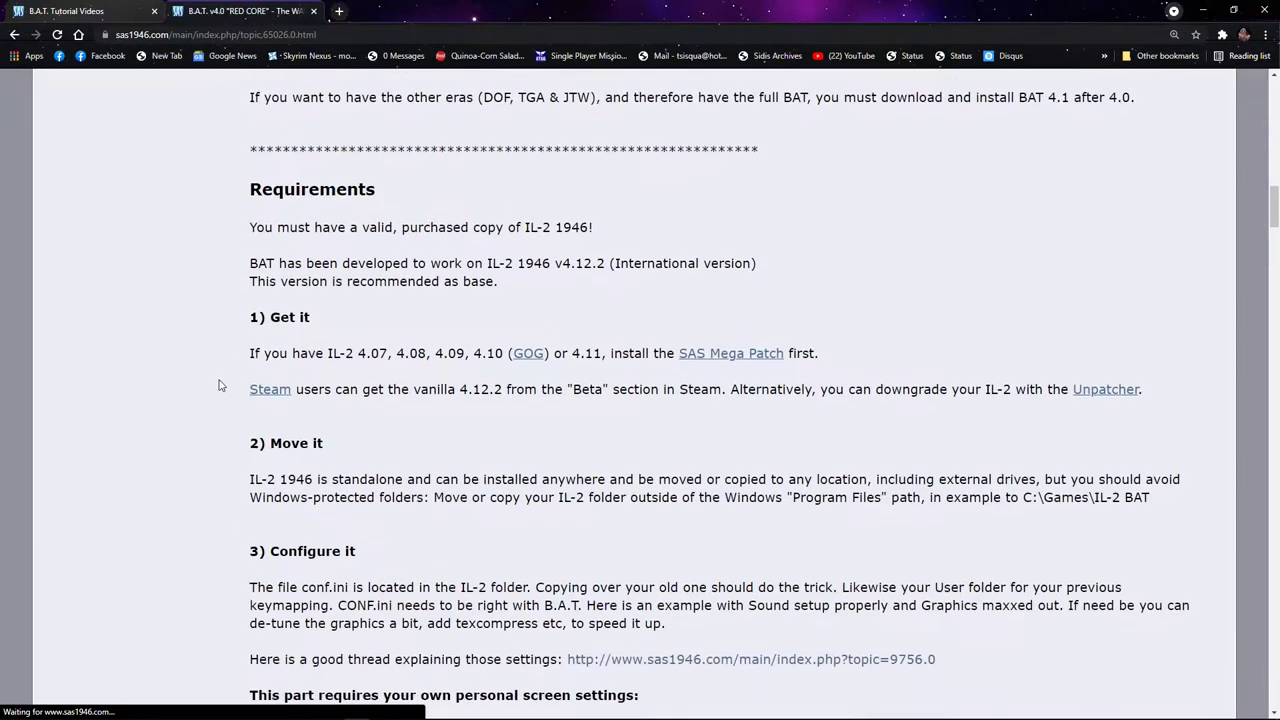
scroll(210, 383, "up", 2)
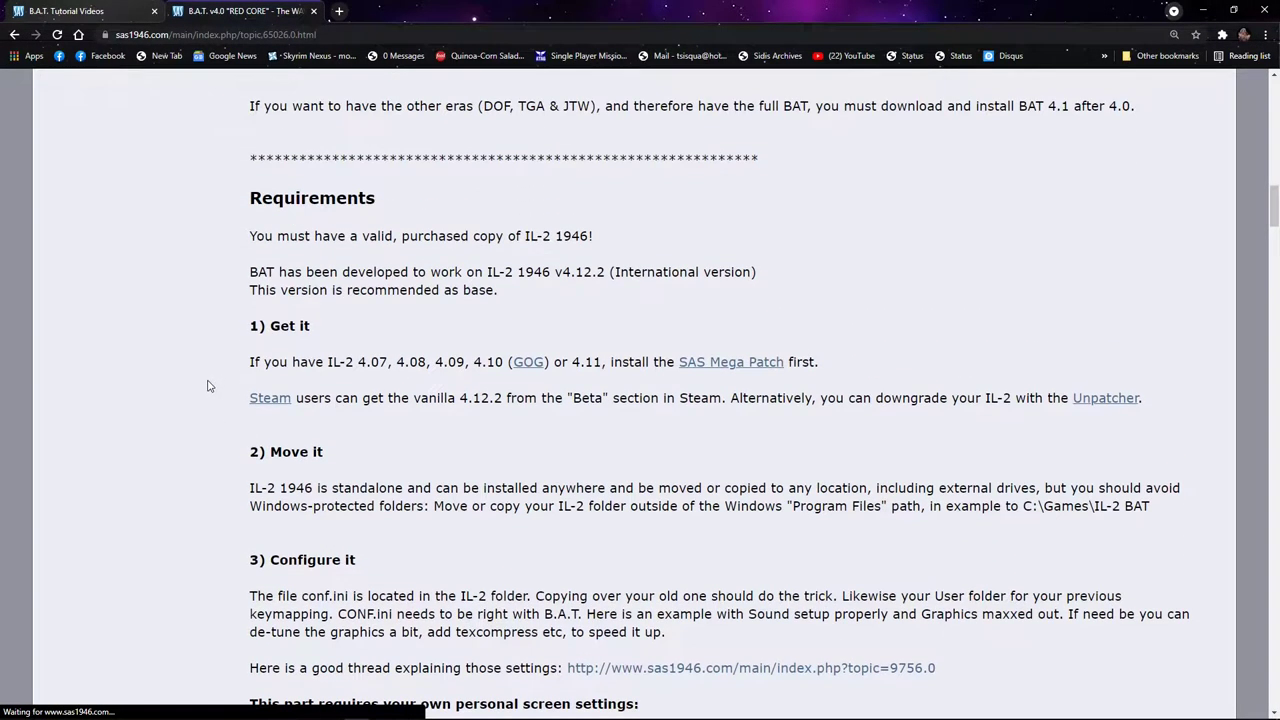
scroll(205, 397, "down", 8)
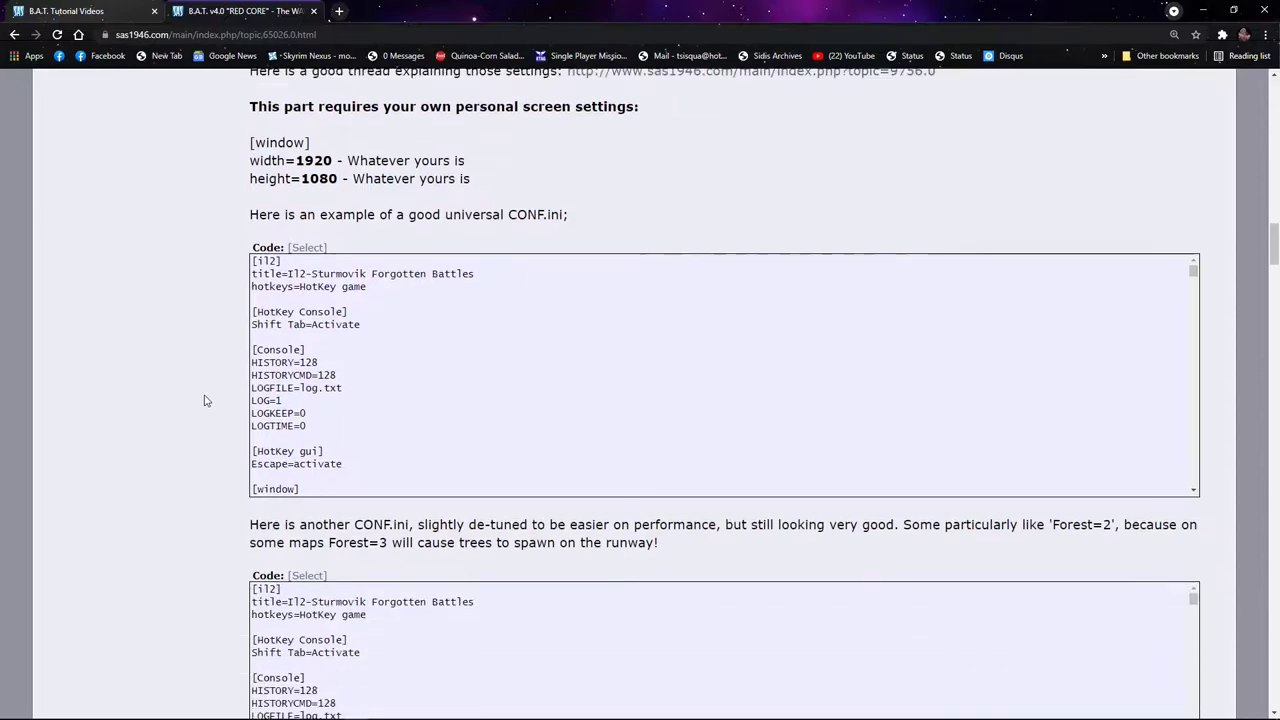
scroll(188, 390, "up", 3)
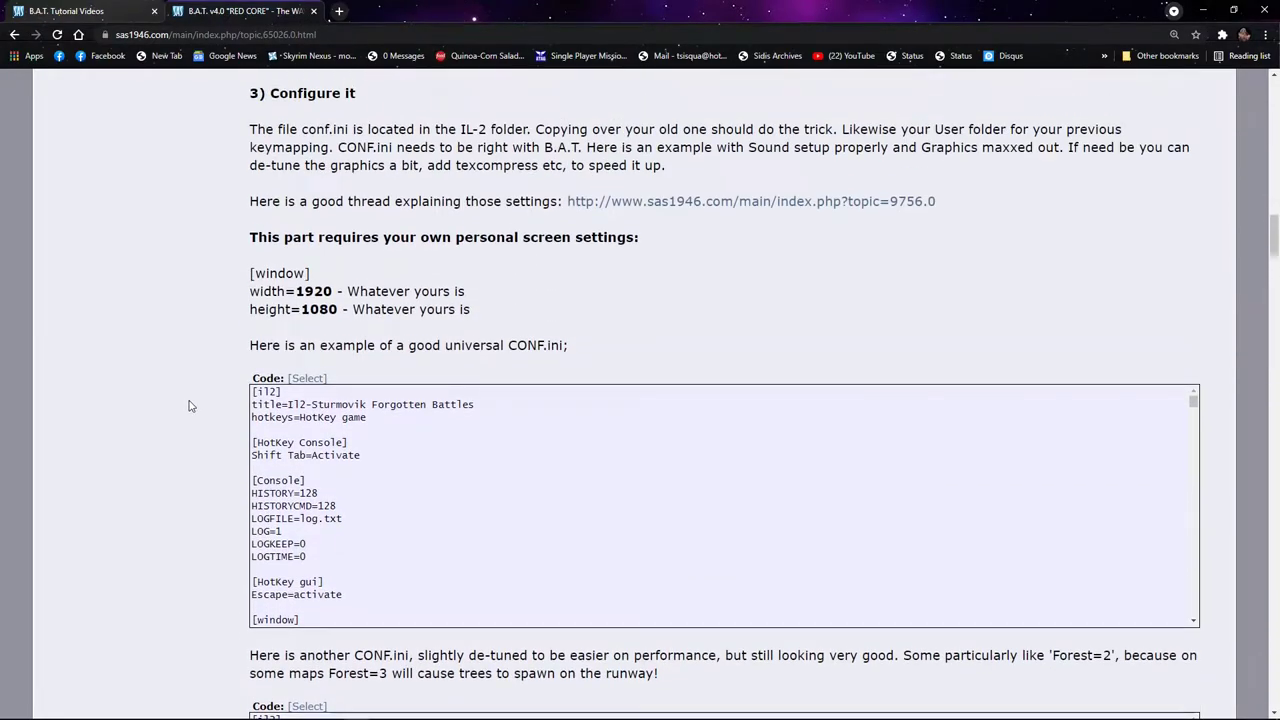
scroll(181, 405, "down", 4)
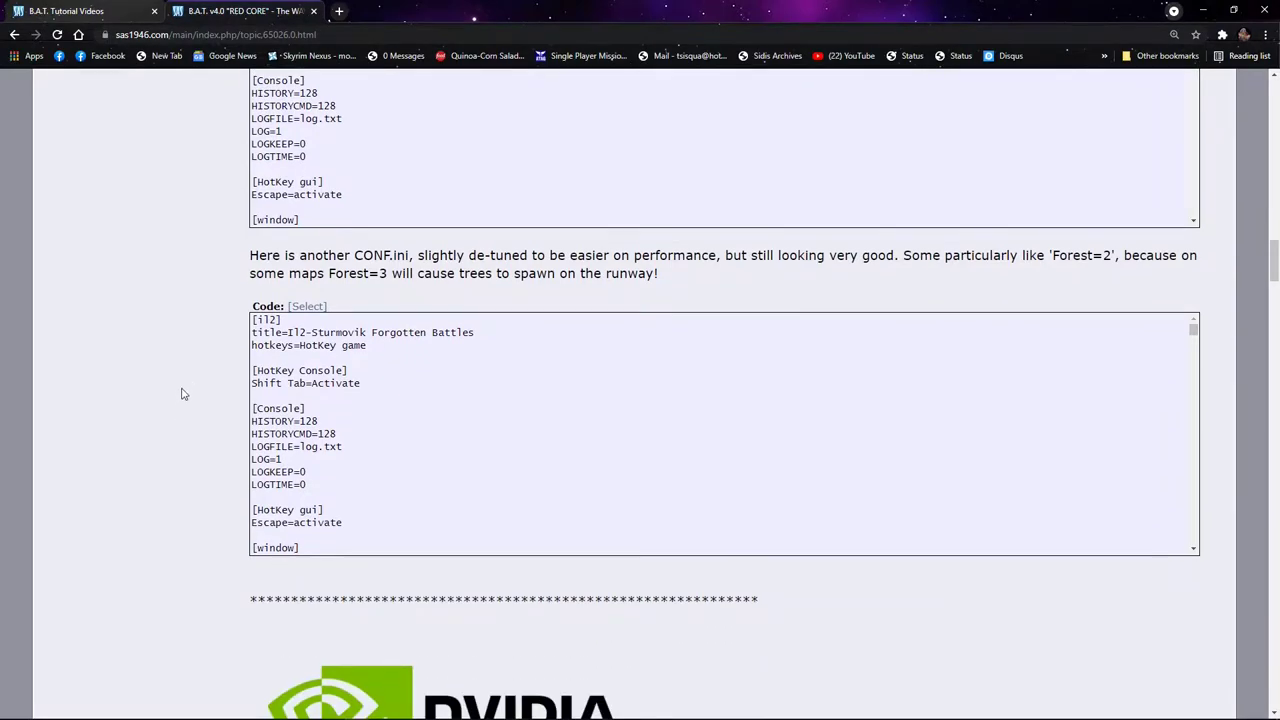
scroll(204, 382, "down", 3)
scroll(150, 405, "down", 7)
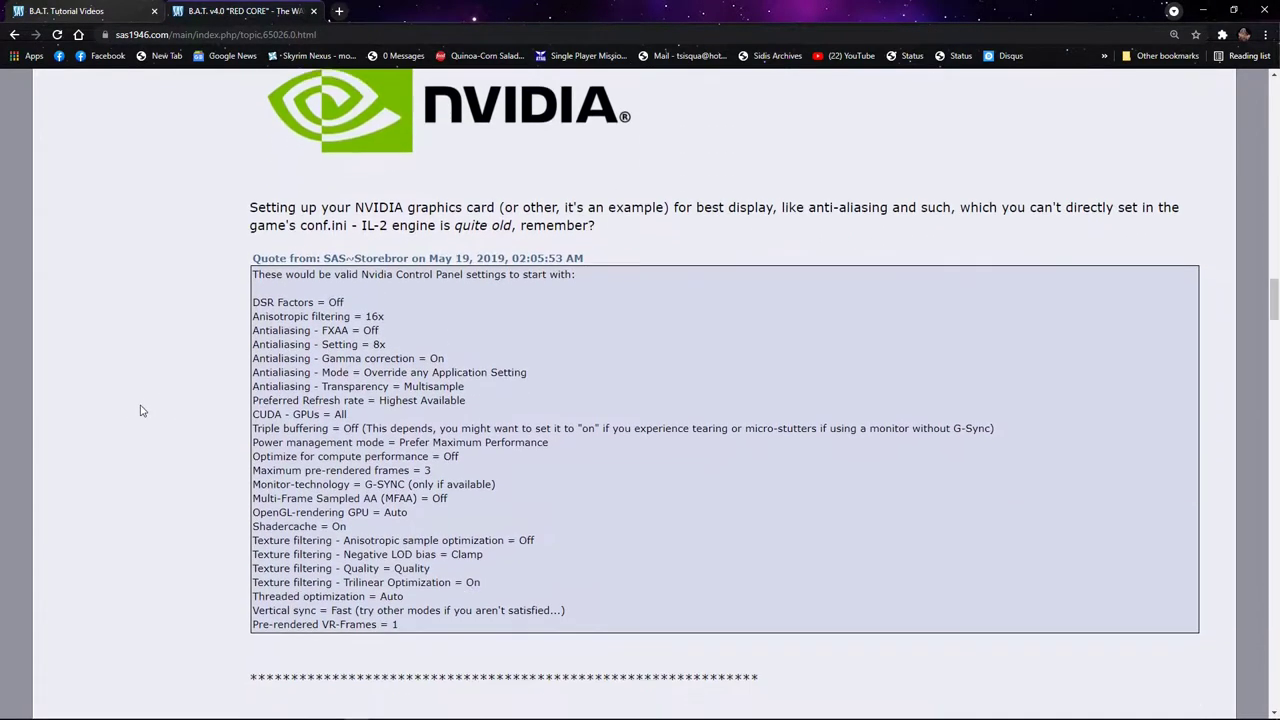
scroll(143, 410, "down", 8)
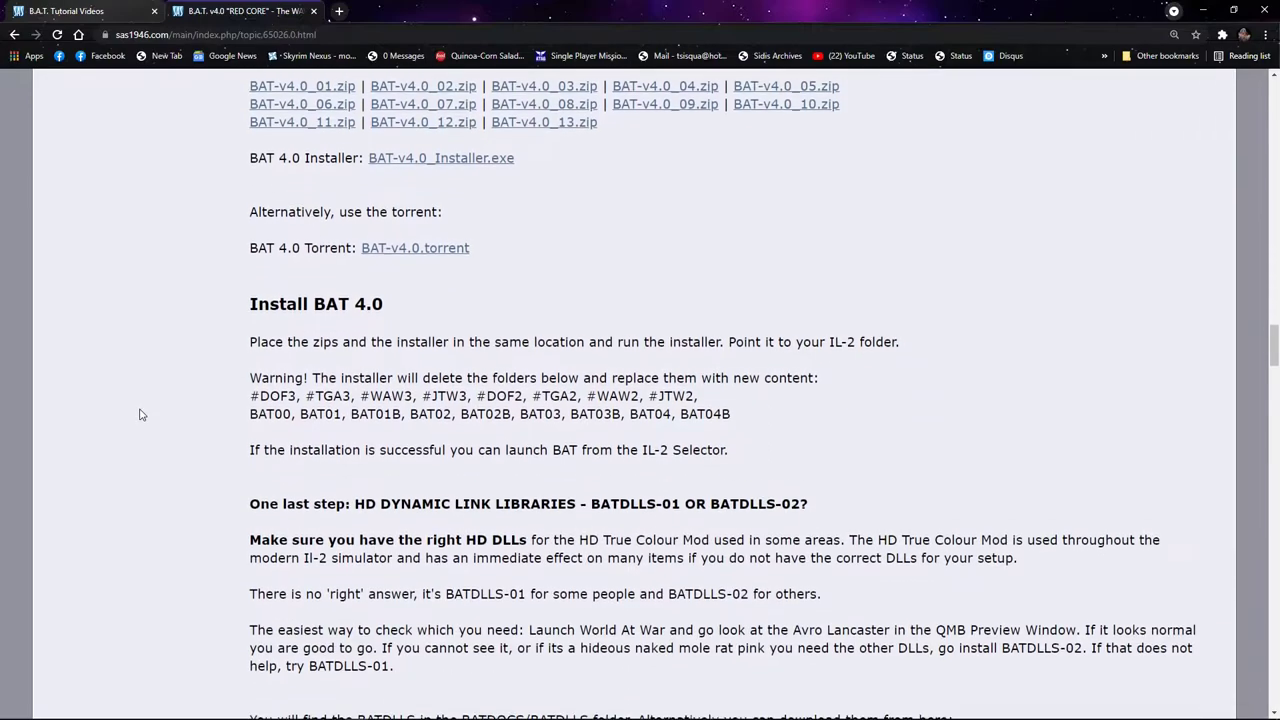
scroll(143, 410, "down", 1)
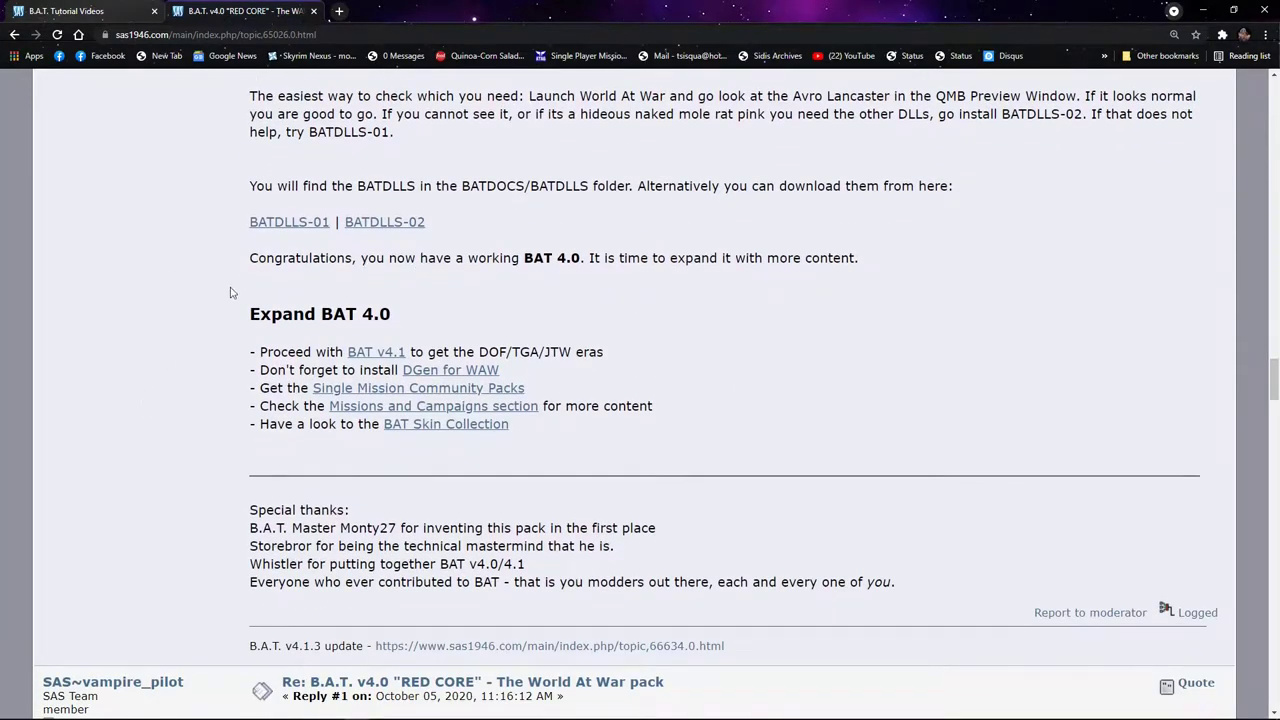
Highlight the Expand BAT 4.0 heading and its list of add-on links, then clear the selection
left_click_drag(230, 292, 600, 395)
left_click(607, 446)
left_click_drag(511, 428, 254, 316)
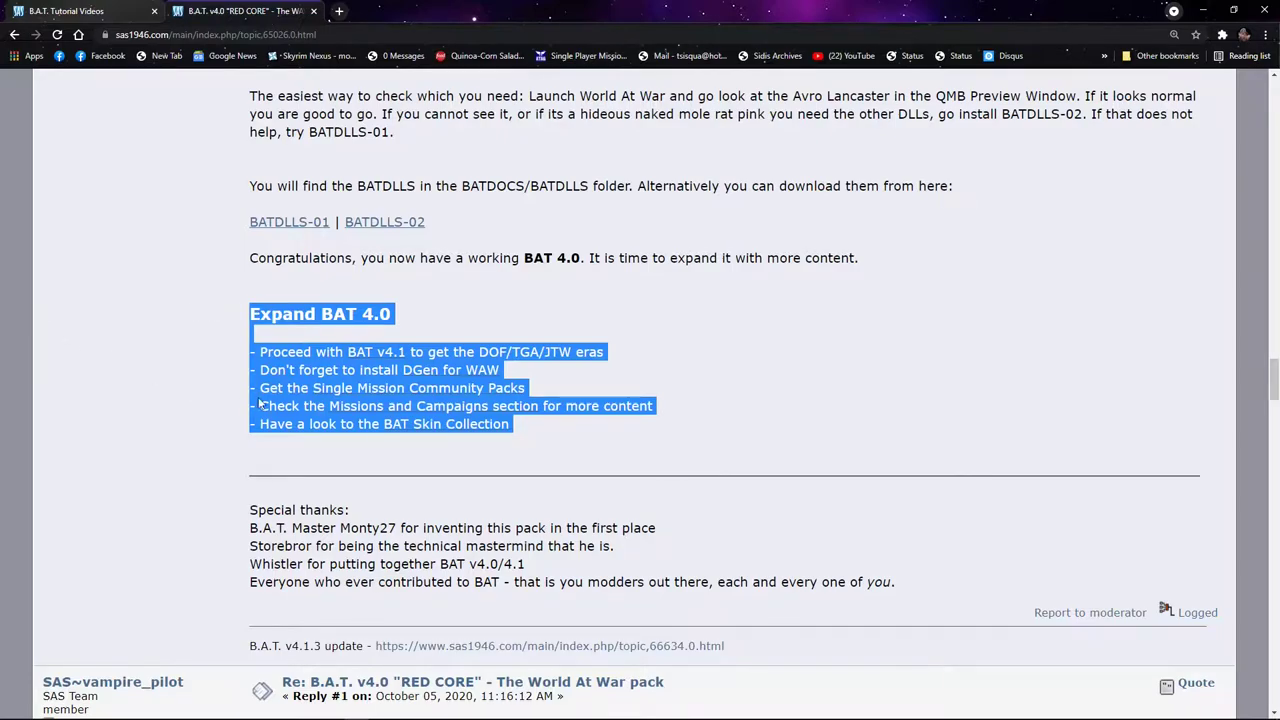
left_click(219, 373)
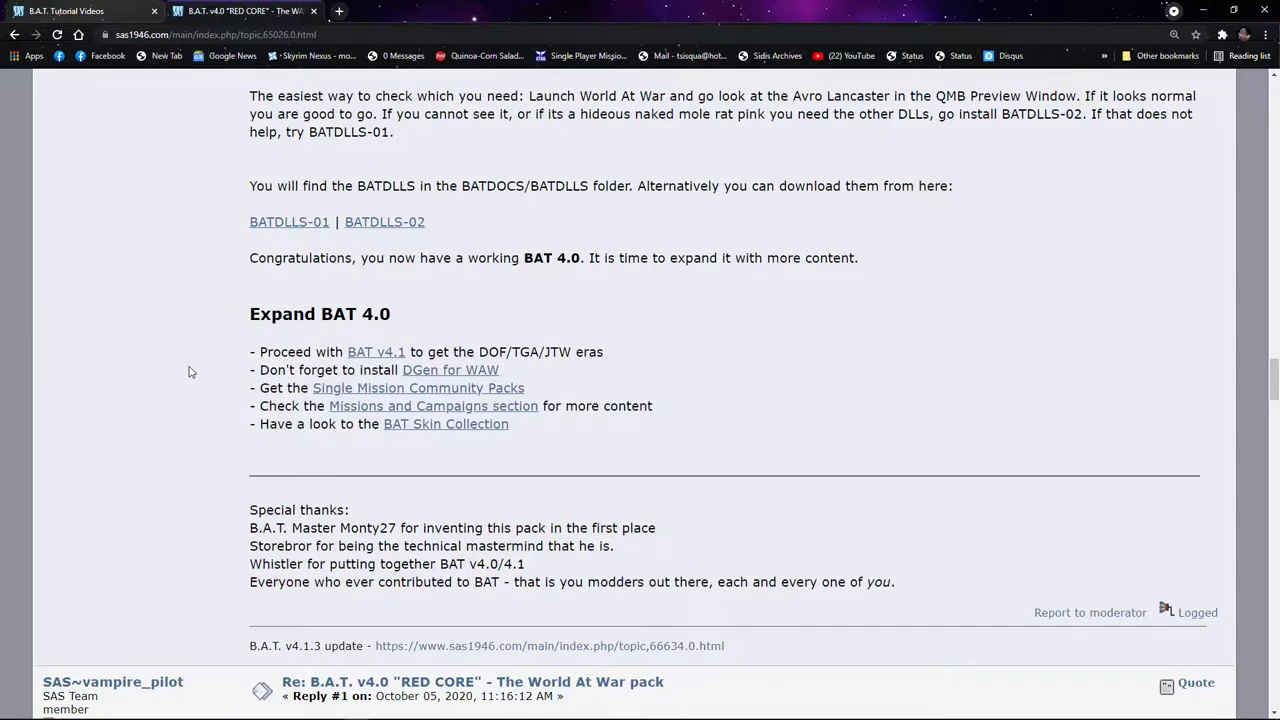
Open the DGen for WAW topic in a separate tab and review its download links and installation instructions
left_click(447, 372)
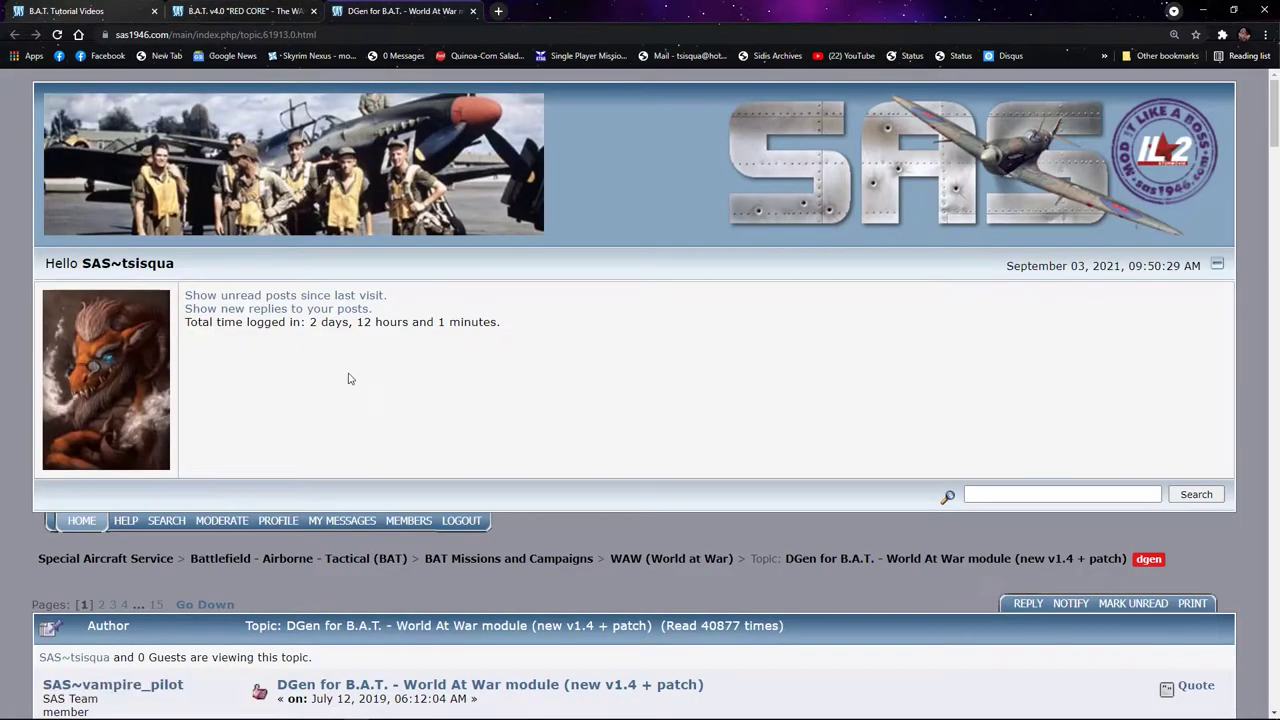
scroll(250, 390, "down", 6)
scroll(131, 417, "down", 8)
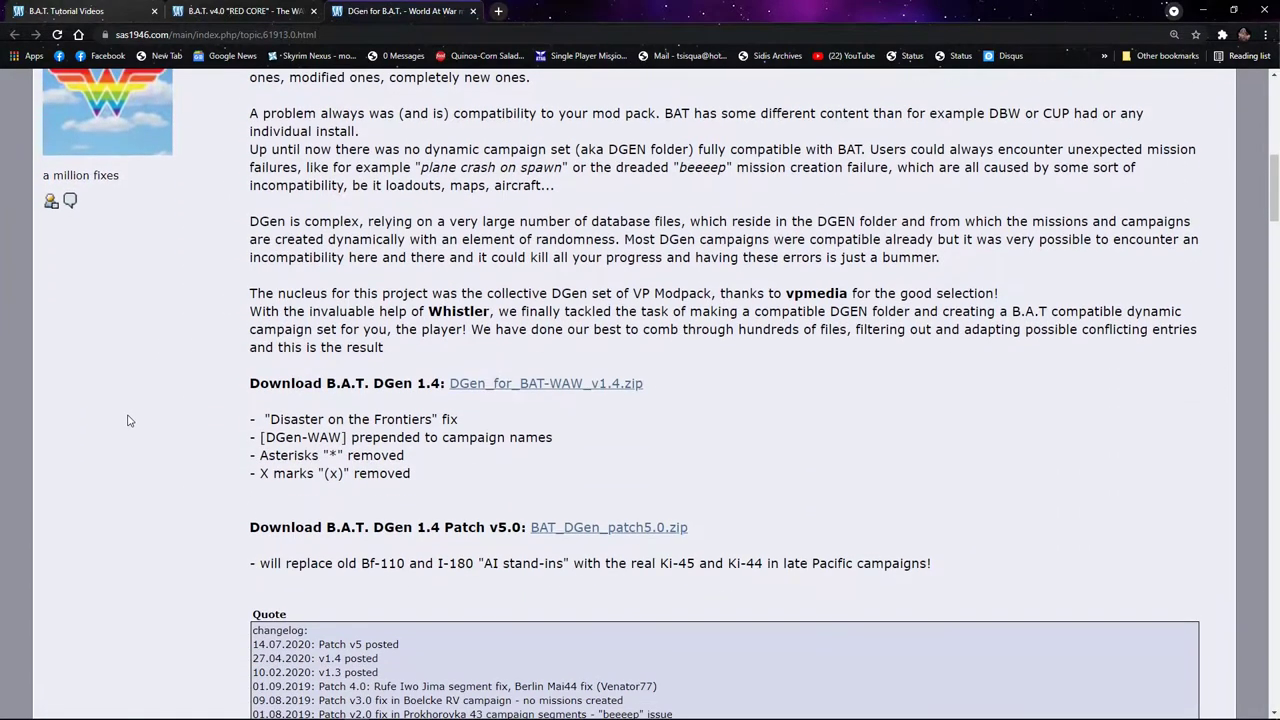
scroll(87, 437, "down", 5)
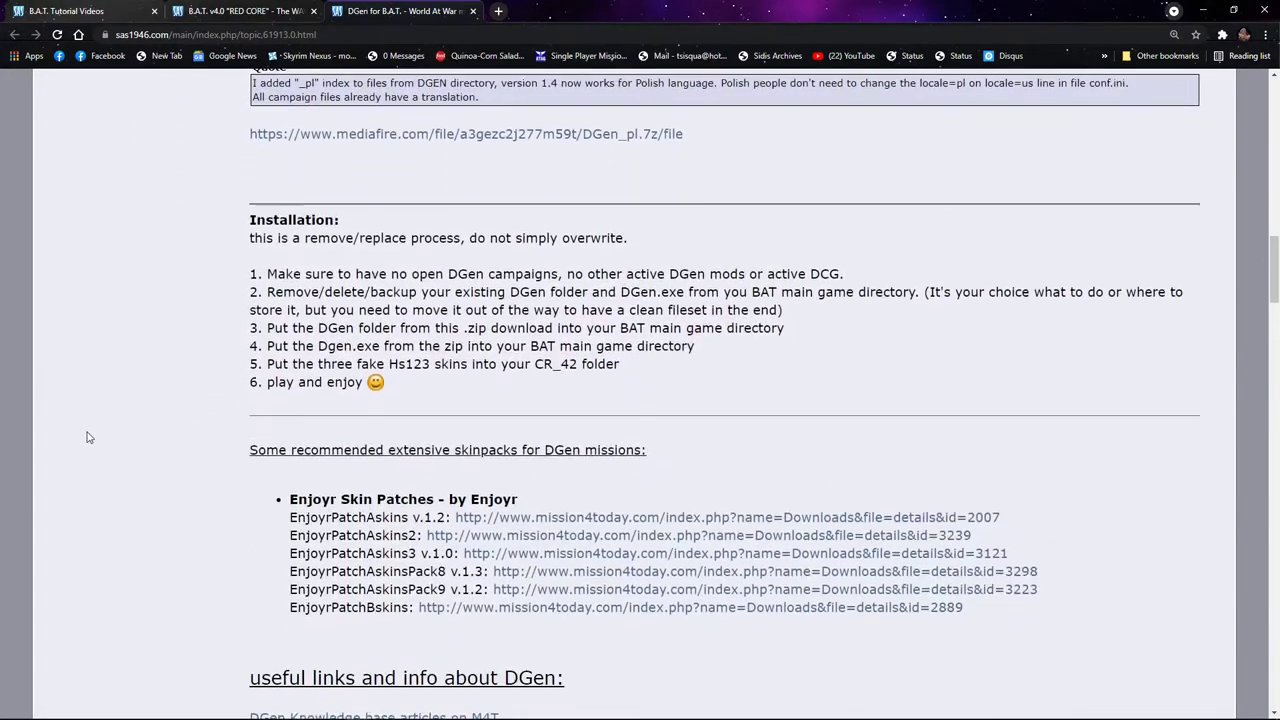
scroll(84, 439, "down", 3)
scroll(84, 441, "up", 10)
scroll(84, 441, "up", 5)
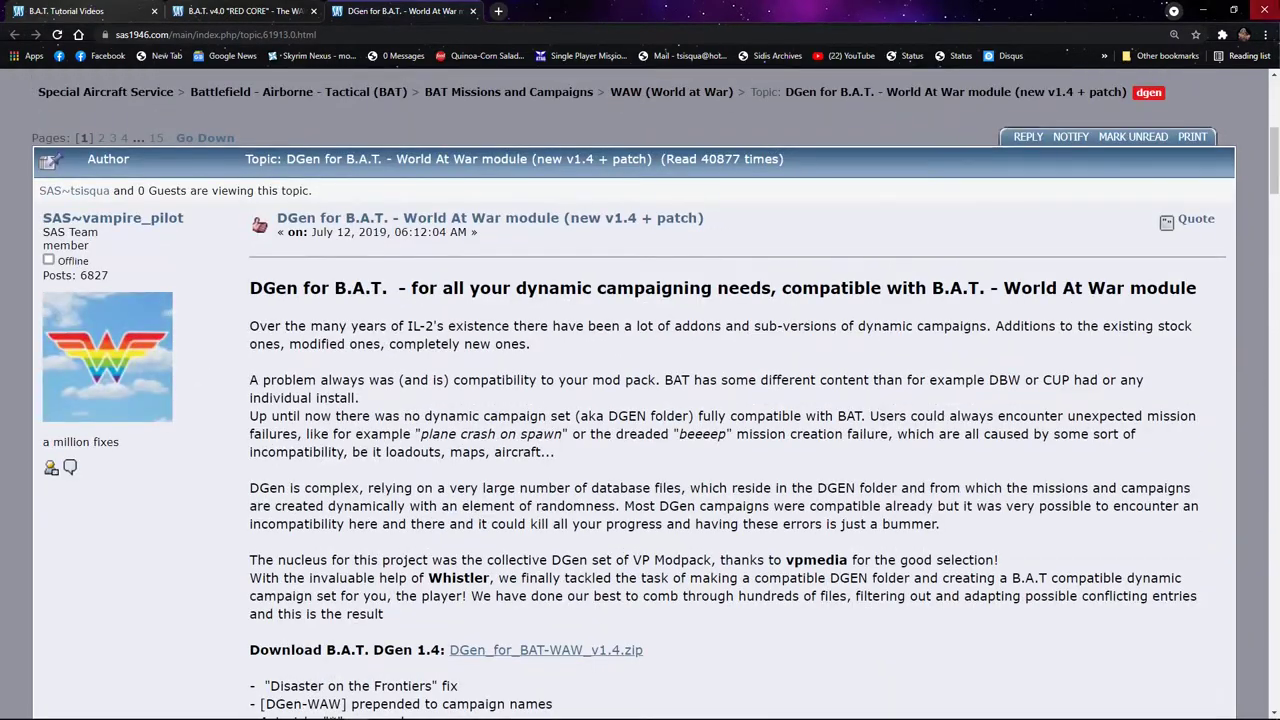
Close the browser and enter Pilot Career in the IL-2 World At War game
left_click(1267, 14)
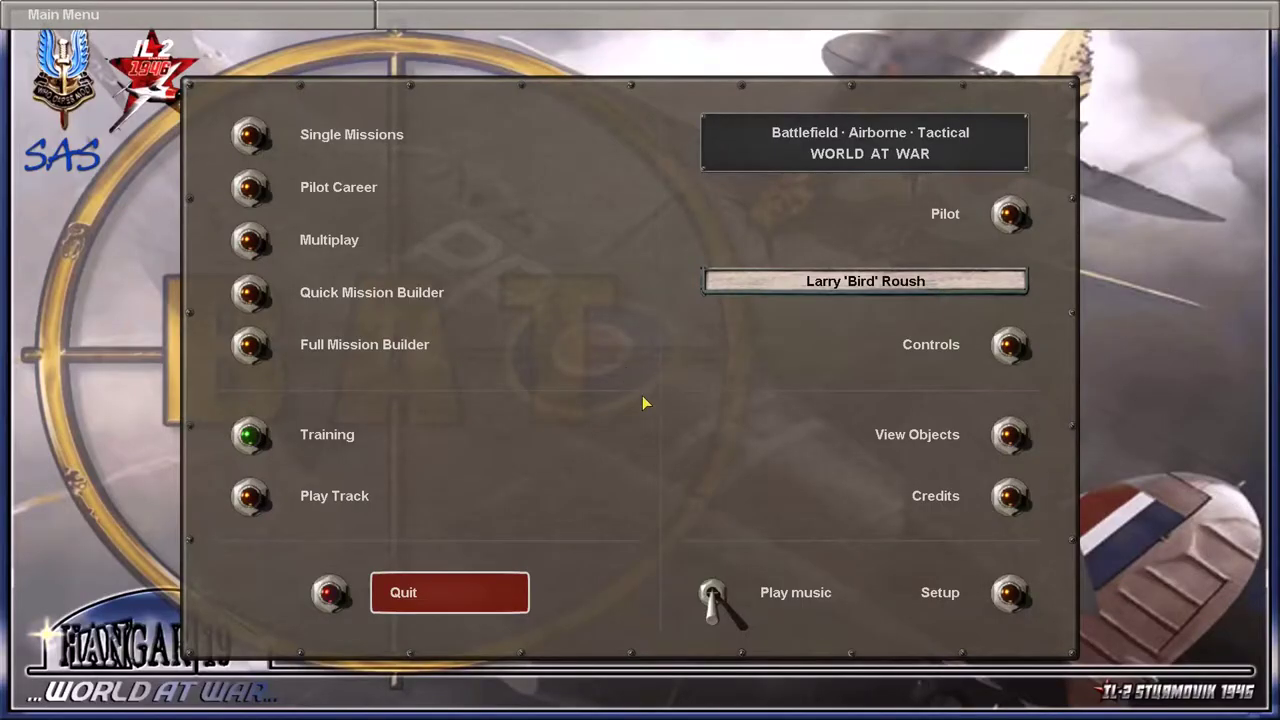
left_click(259, 193)
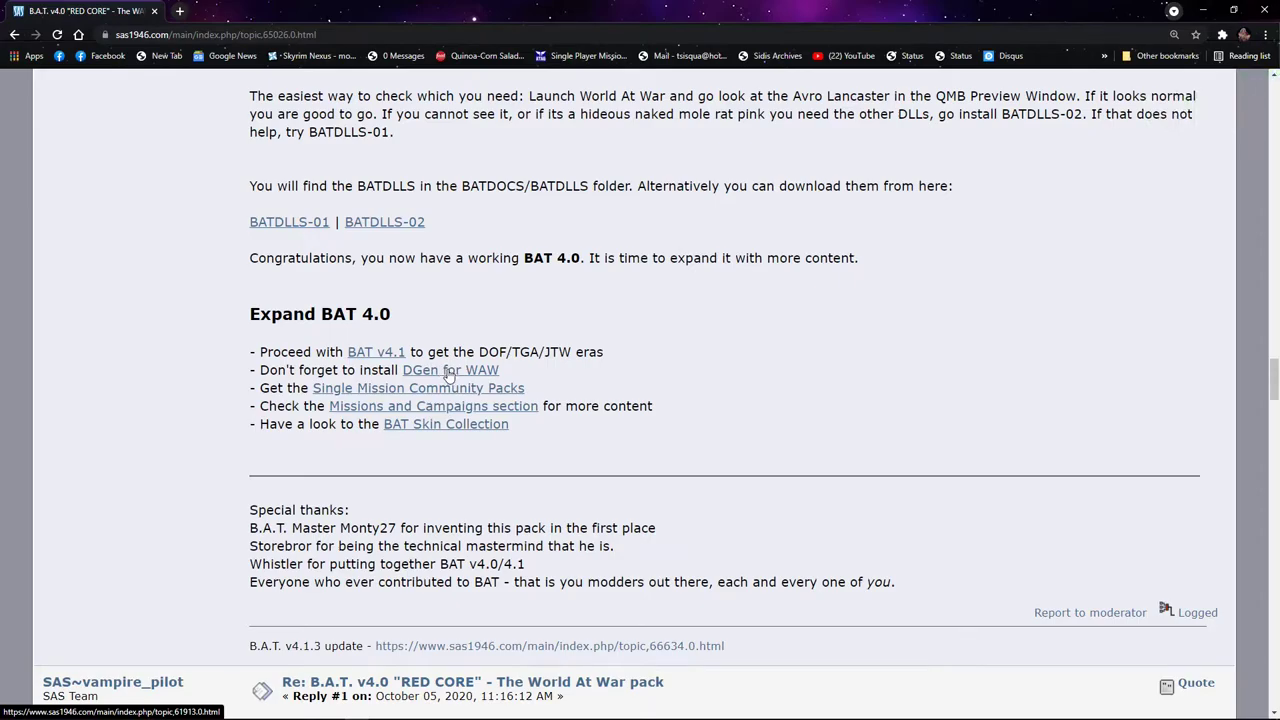
Open the DGen for WAW topic from the Expand BAT 4.0 list in the browser and find its download links
left_click(448, 372)
scroll(150, 489, "down", 1)
scroll(151, 495, "down", 7)
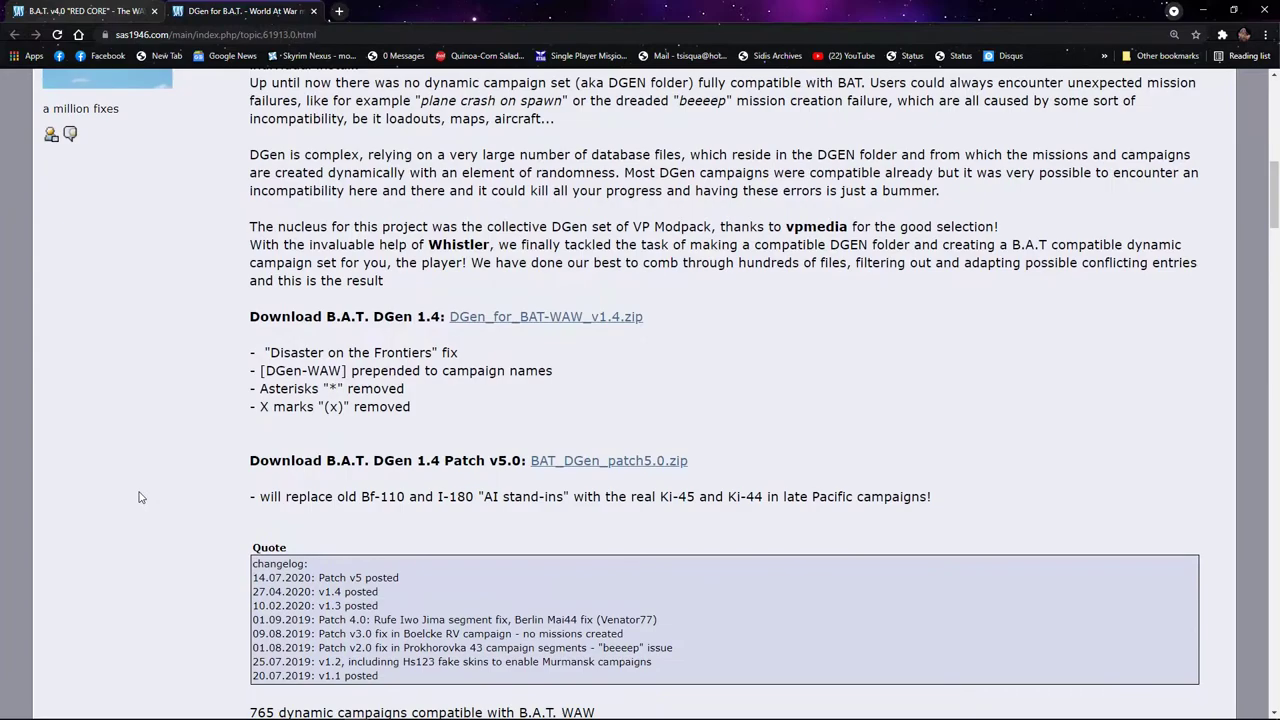
scroll(140, 497, "down", 1)
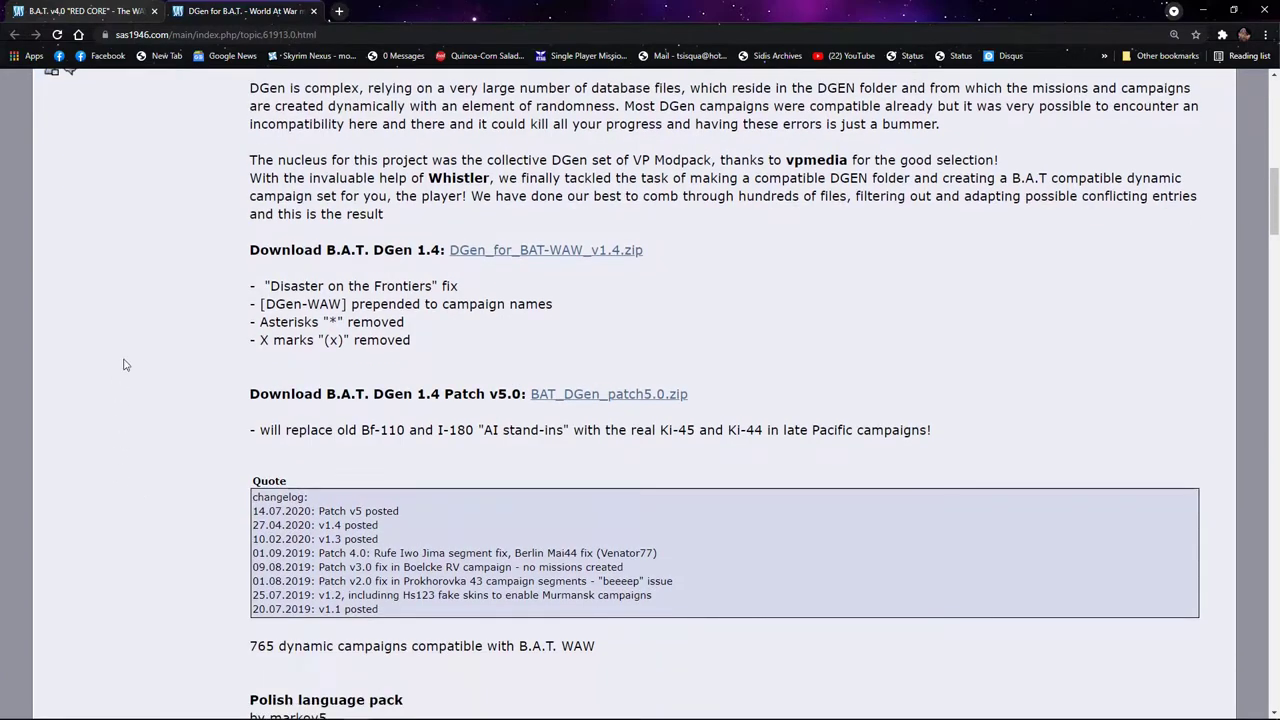
Open the DGen_for_BAT-WAW_v1.4.zip download page in a new tab and switch to it
right_click(520, 254)
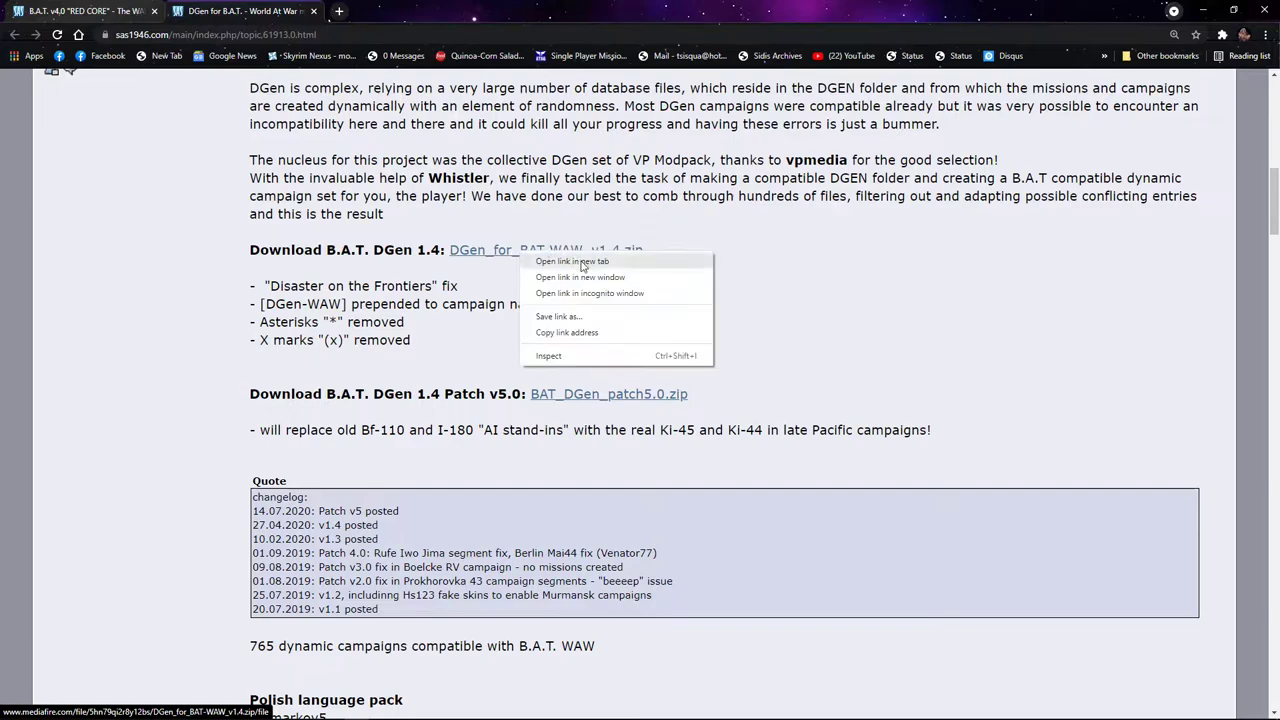
left_click(582, 262)
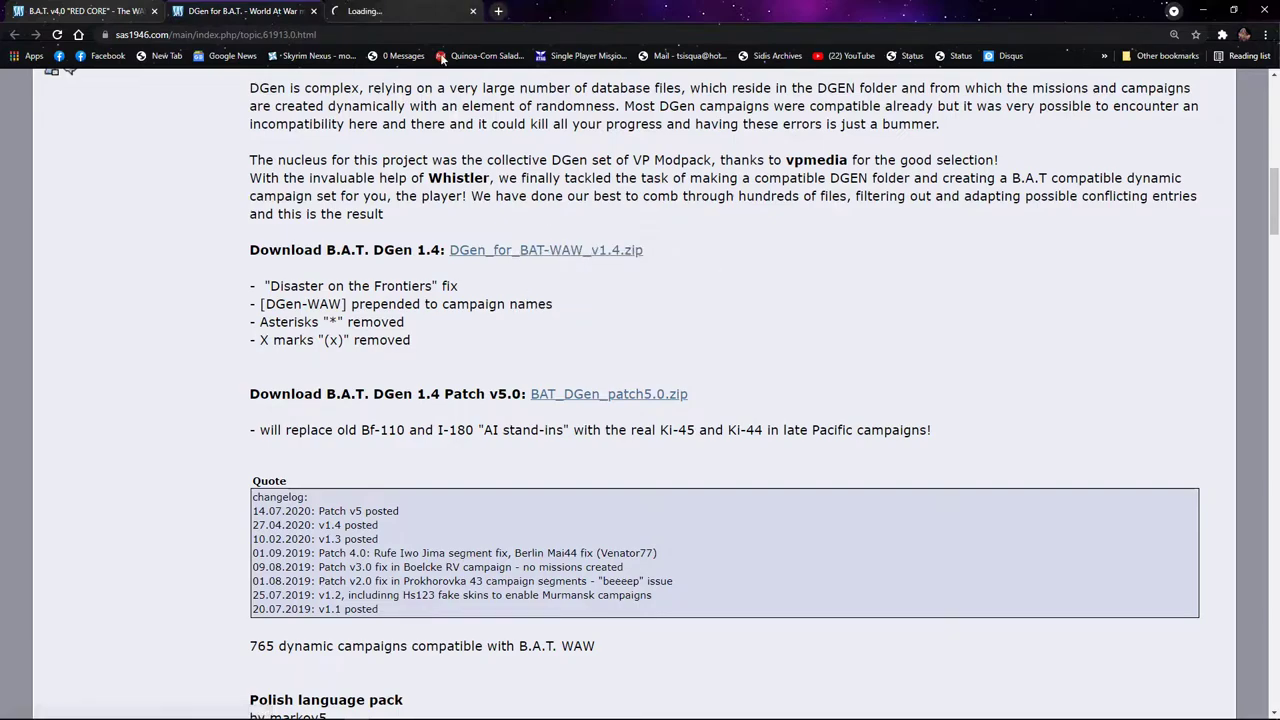
left_click(405, 14)
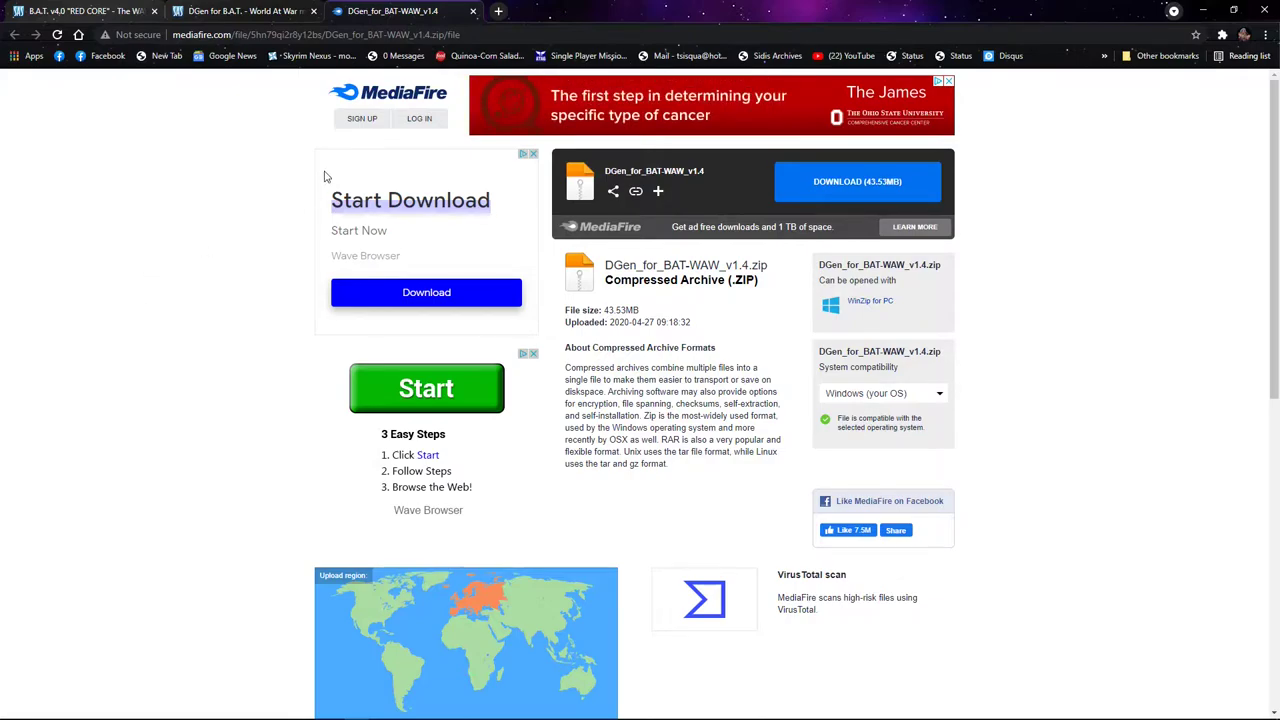
Switch to the 7-Zip window for DGen_for_BAT-WAW_v1.4.zip and examine the DGen folder inside IL-2 BAT
left_click(1203, 10)
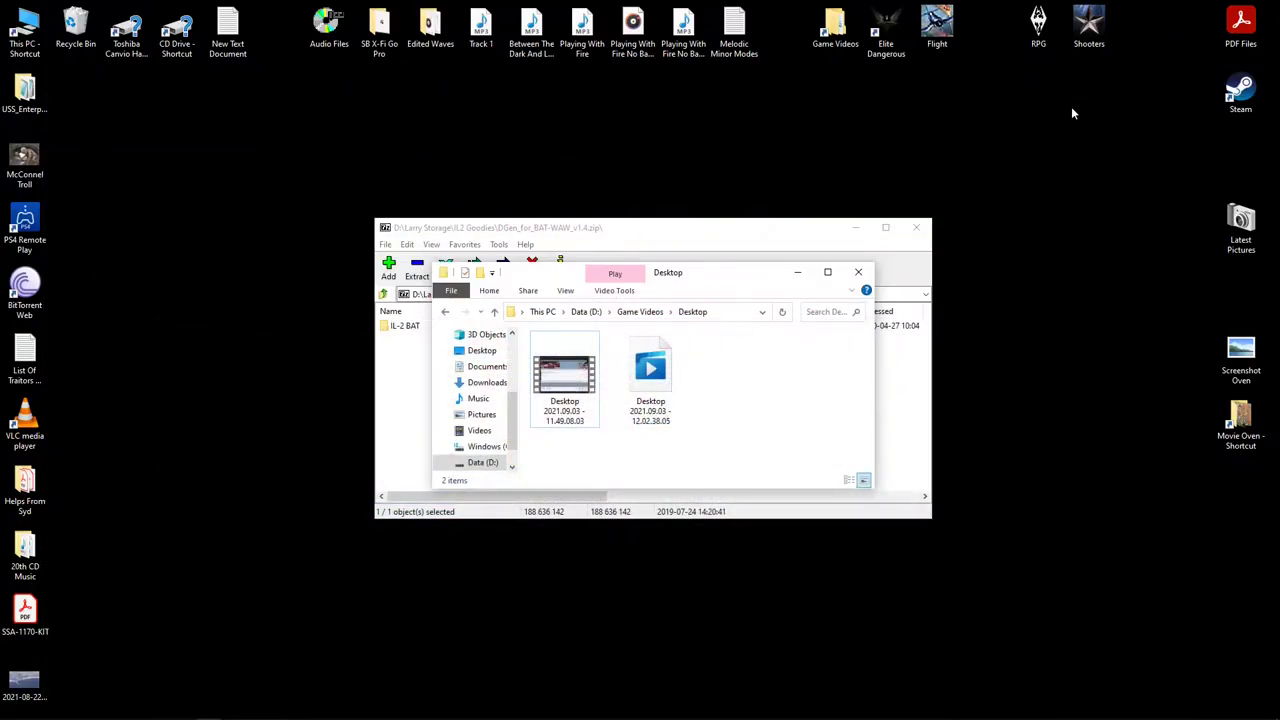
left_click(797, 272)
left_click(527, 391)
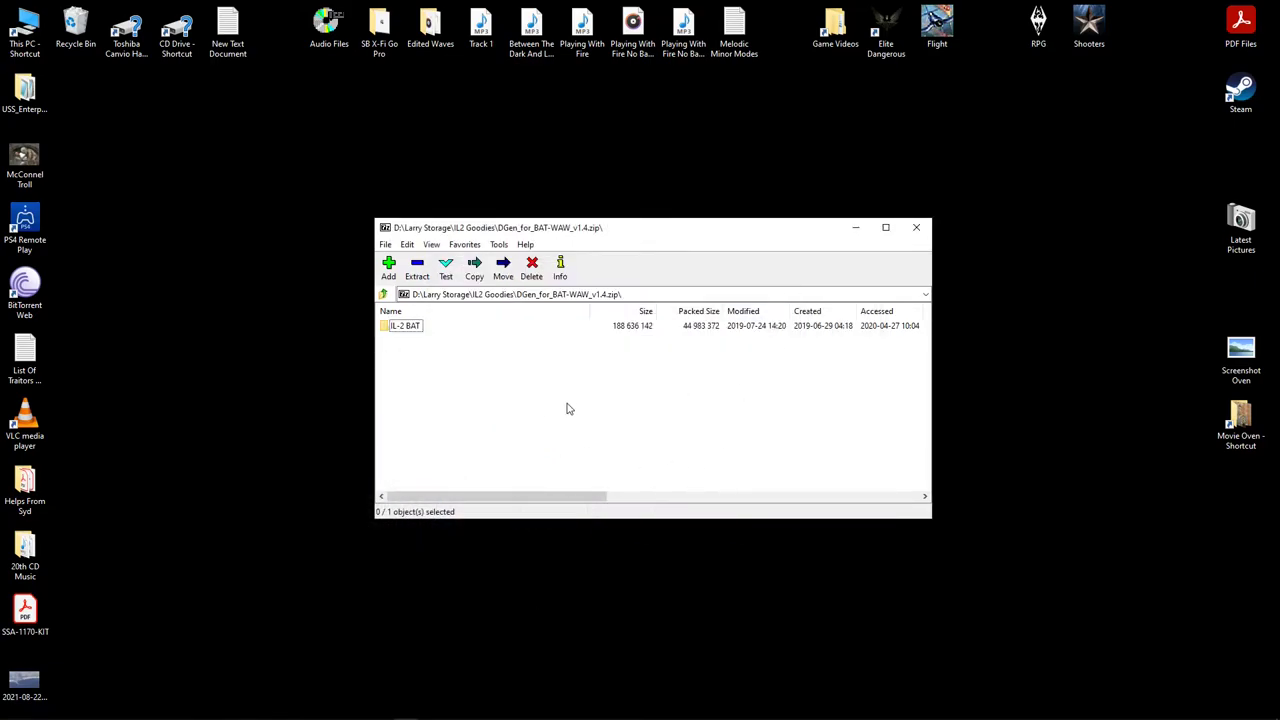
left_click(389, 330)
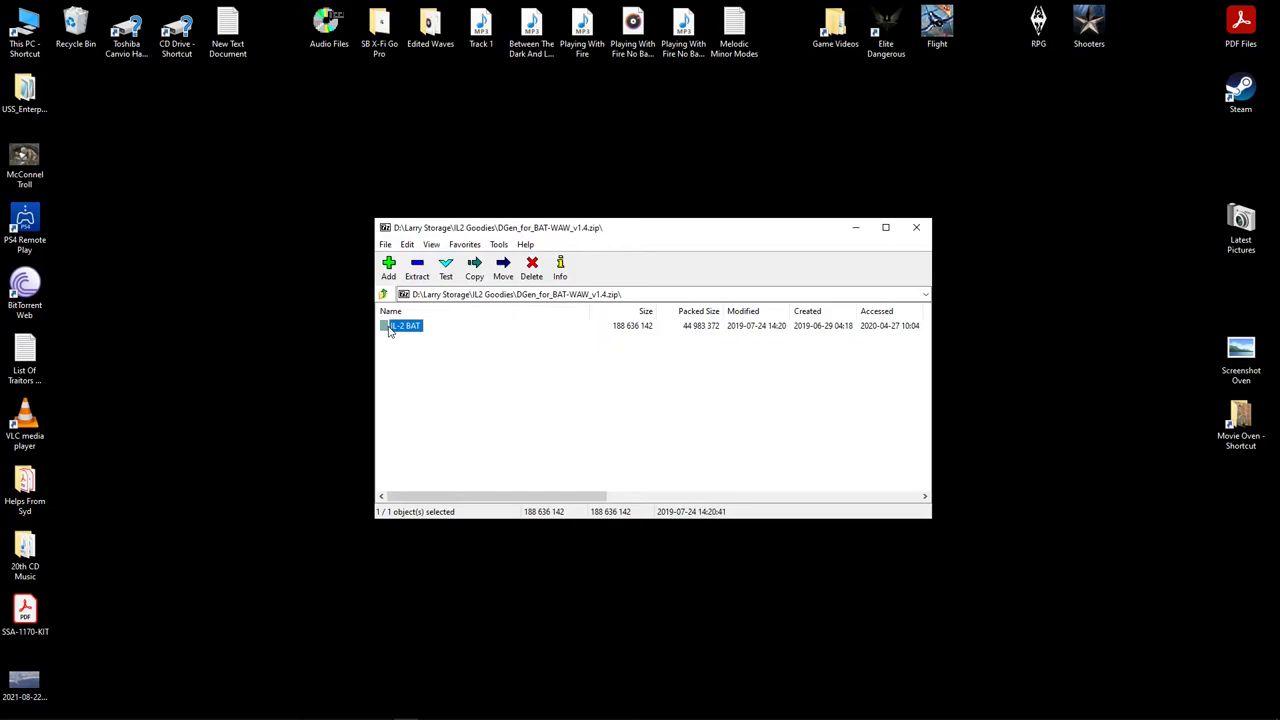
double_click(390, 333)
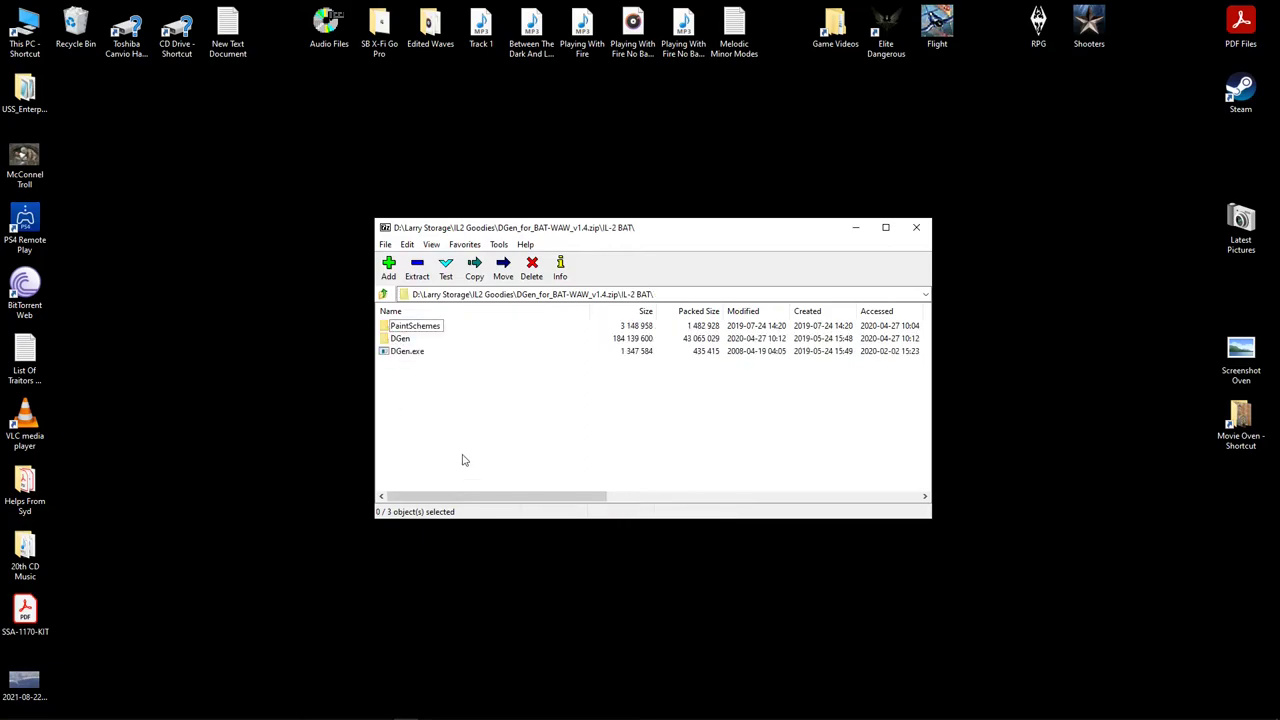
left_click(400, 338)
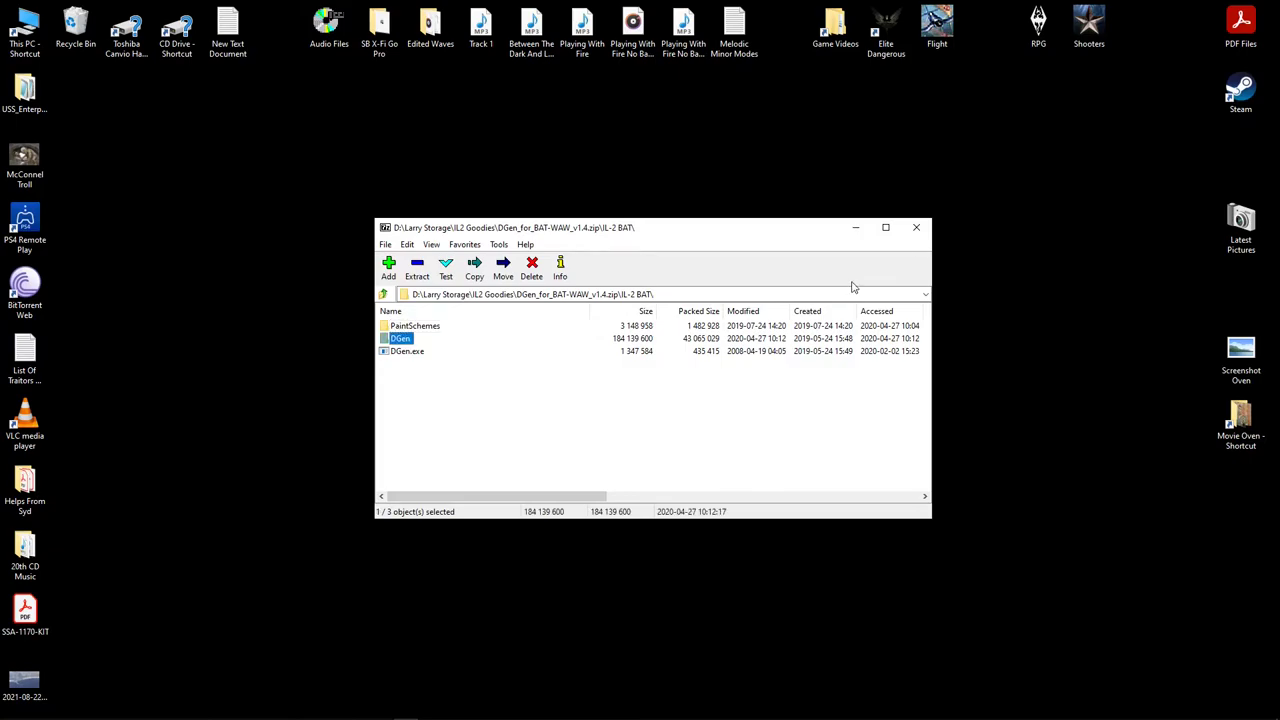
Close the archive window and return to the MediaFire page in the browser
left_click(917, 229)
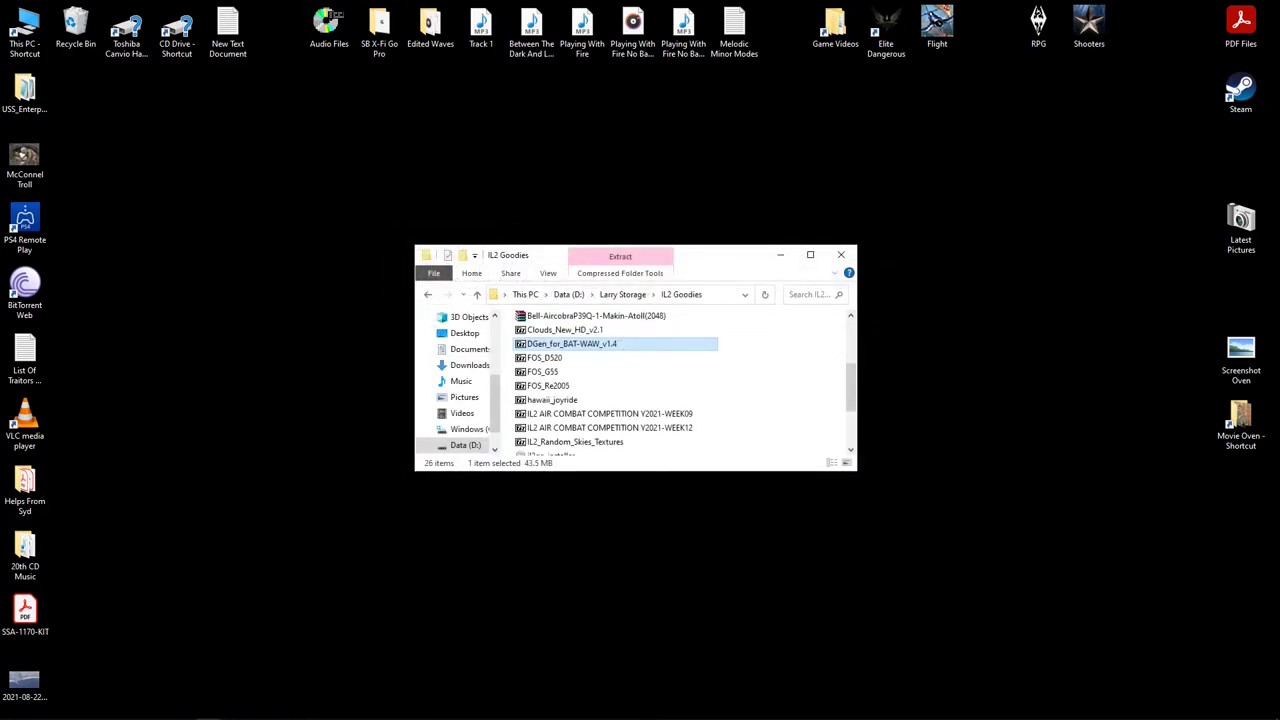
left_click(356, 710)
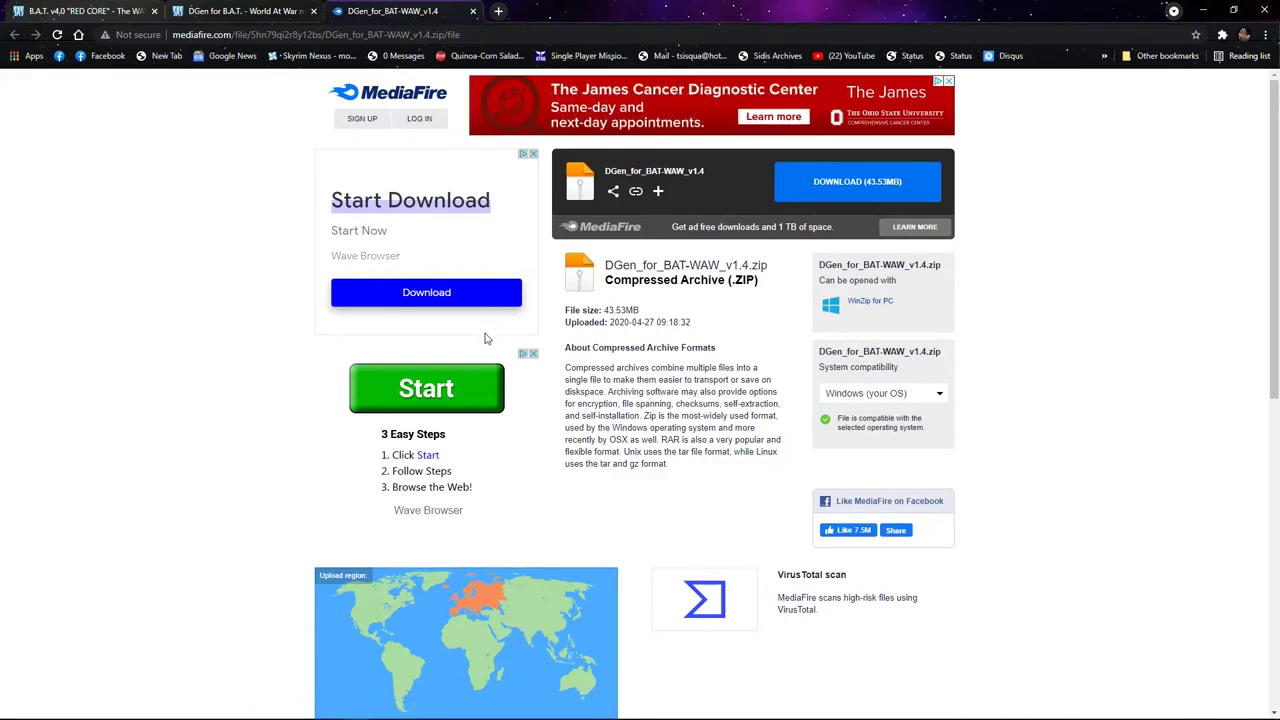
Return to the DGen forum topic, open the BAT_DGen_patch5.0.zip link and download the patch
left_click(222, 12)
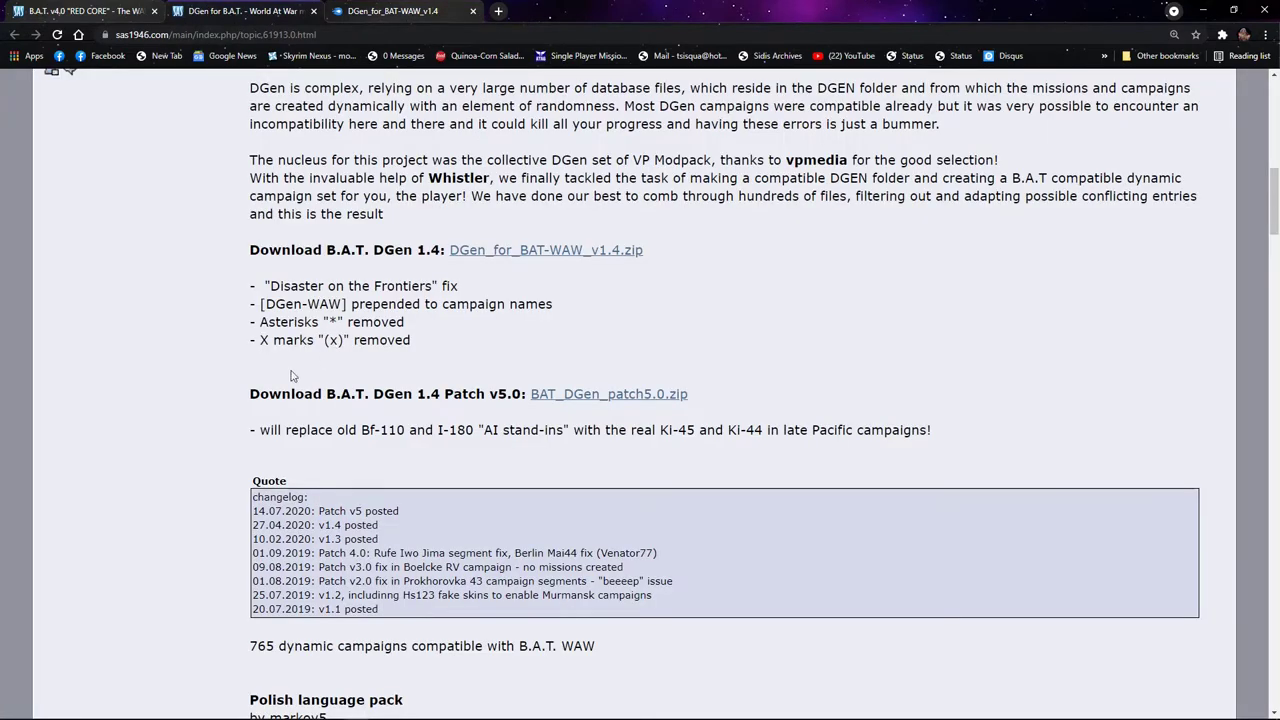
scroll(283, 392, "down", 1)
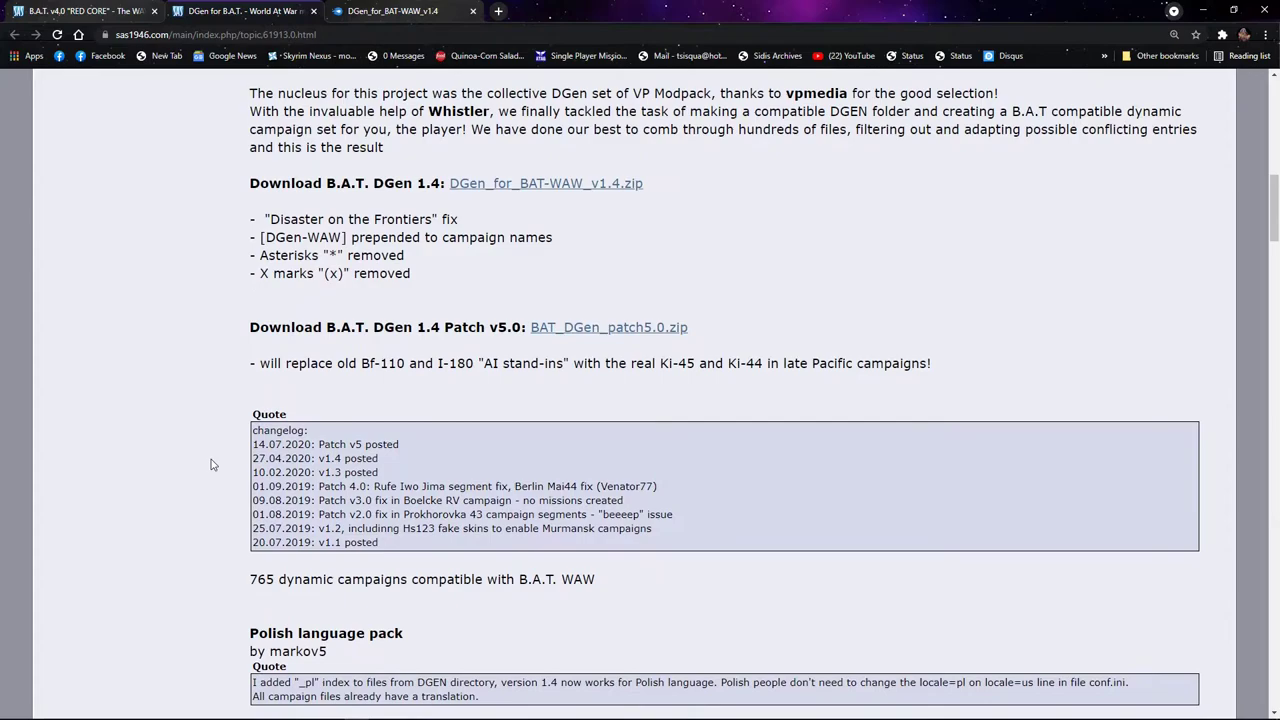
left_click(597, 327)
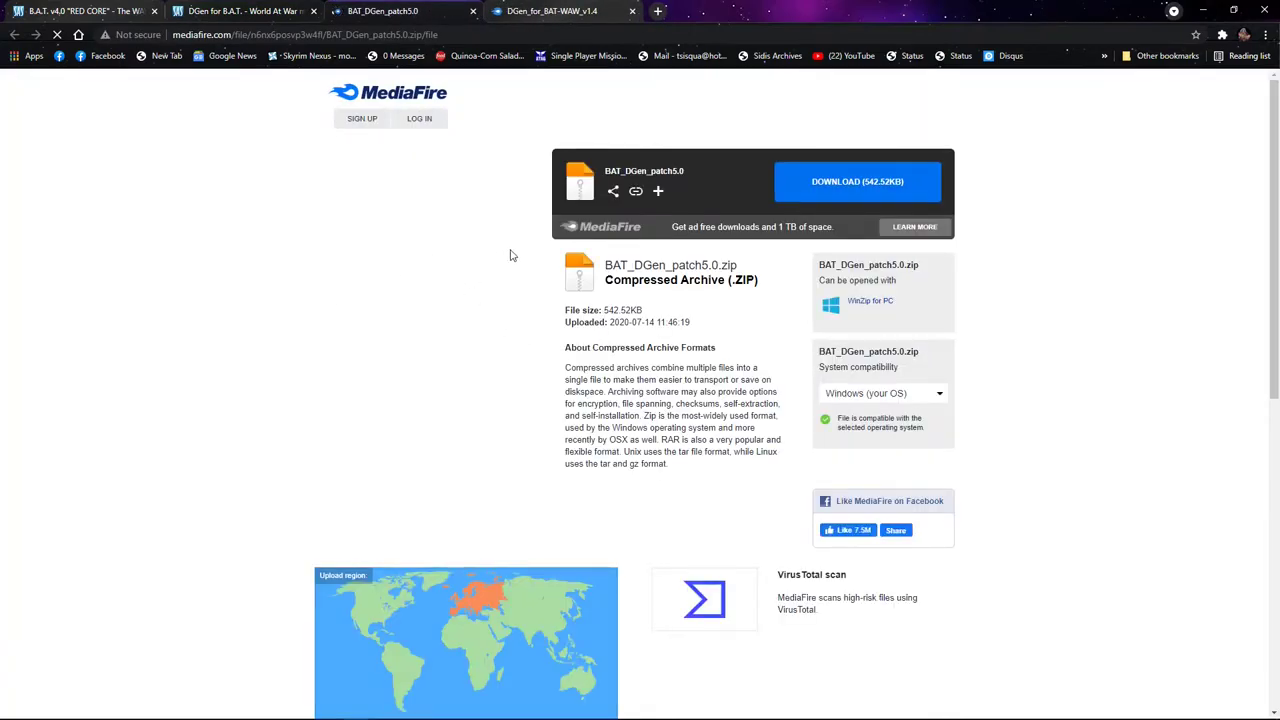
left_click(859, 194)
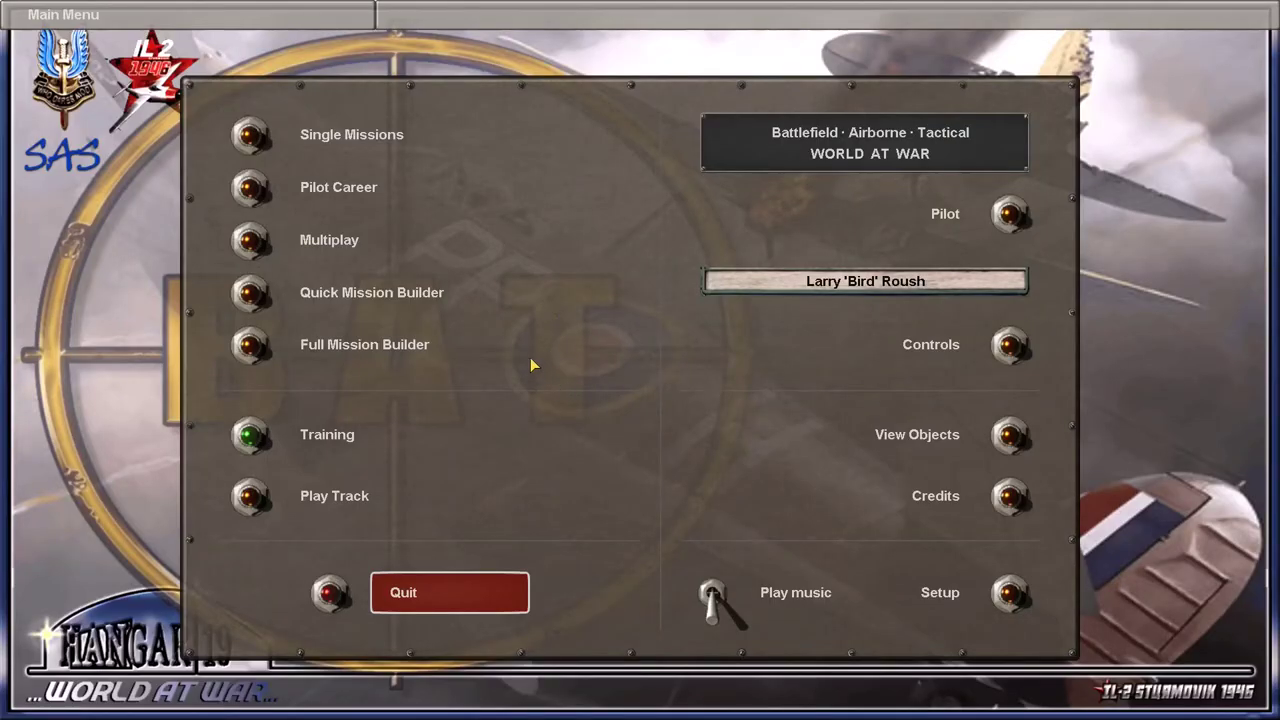
In IL-2 1946, set up a new pilot career with Luftwaffe as the air force
left_click(252, 190)
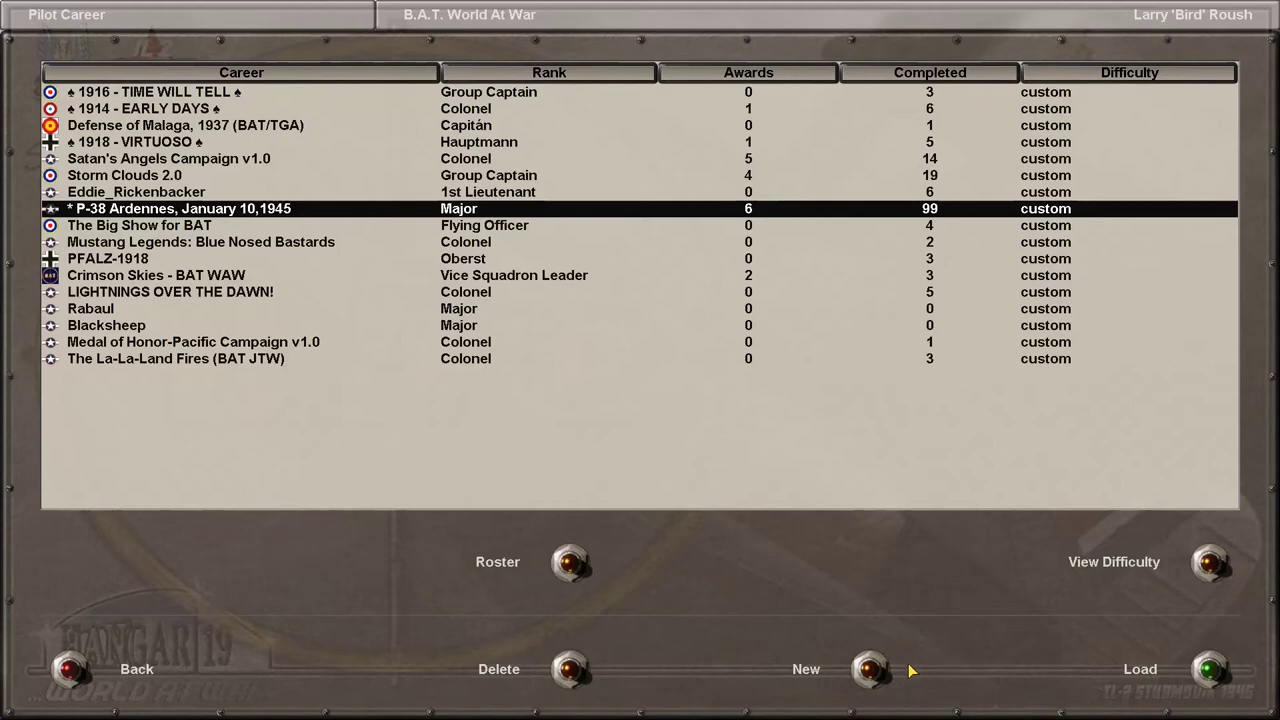
left_click(869, 670)
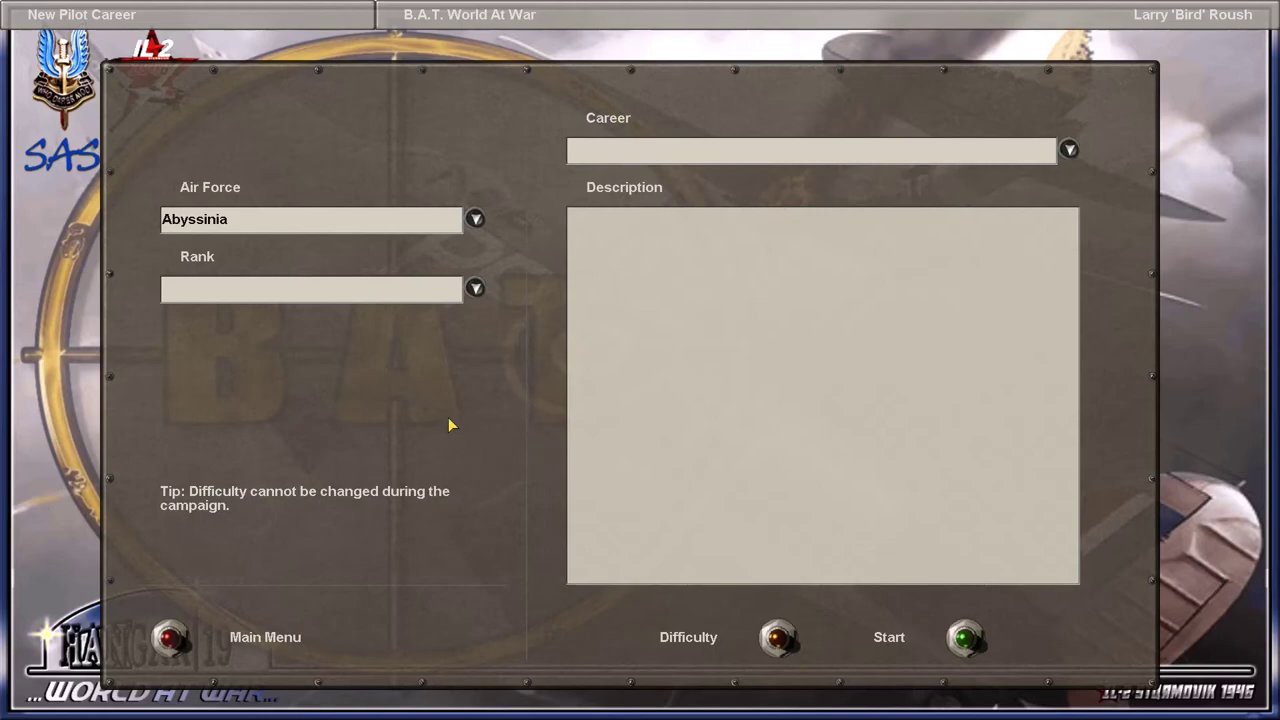
left_click(475, 218)
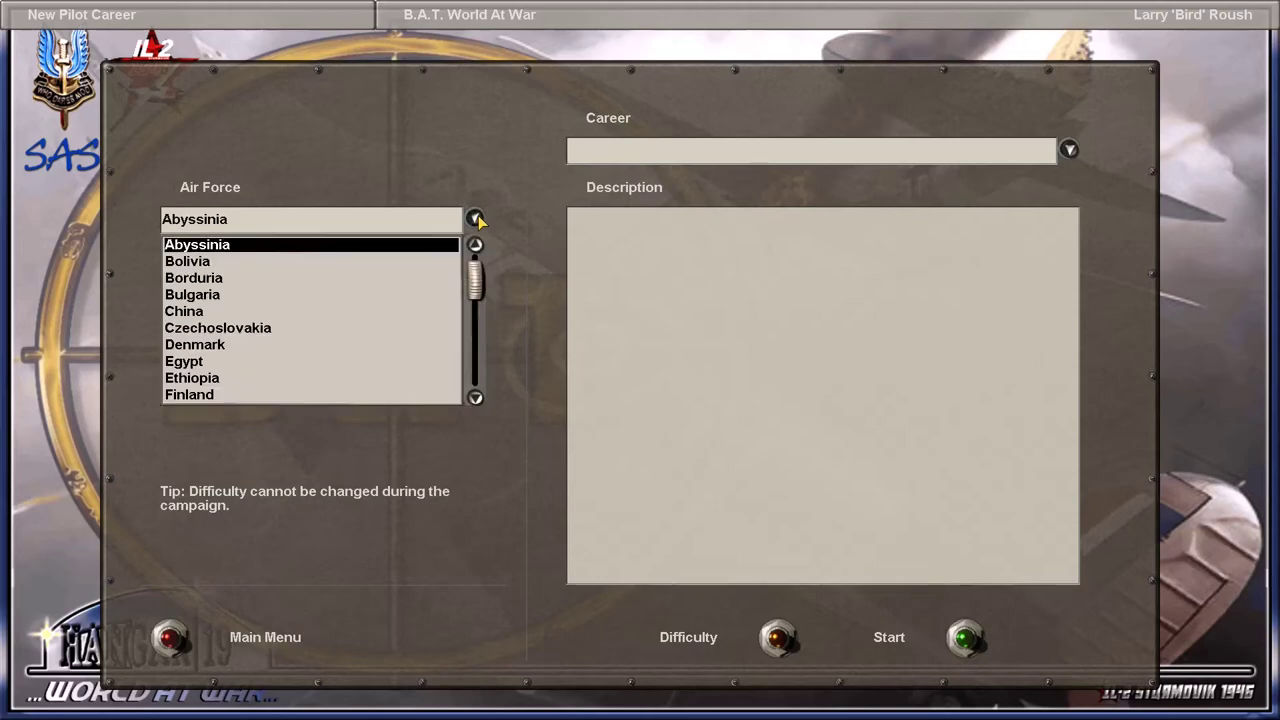
scroll(280, 349, "down", 4)
scroll(278, 349, "down", 10)
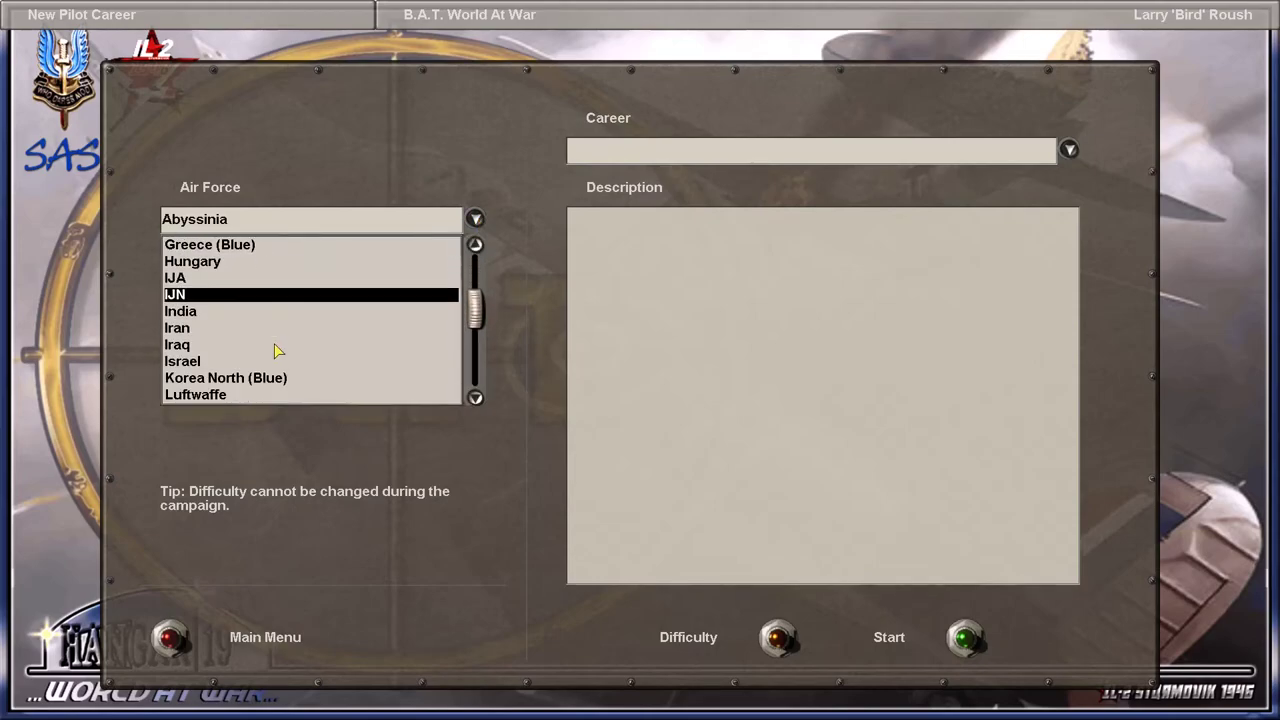
scroll(260, 348, "up", 1)
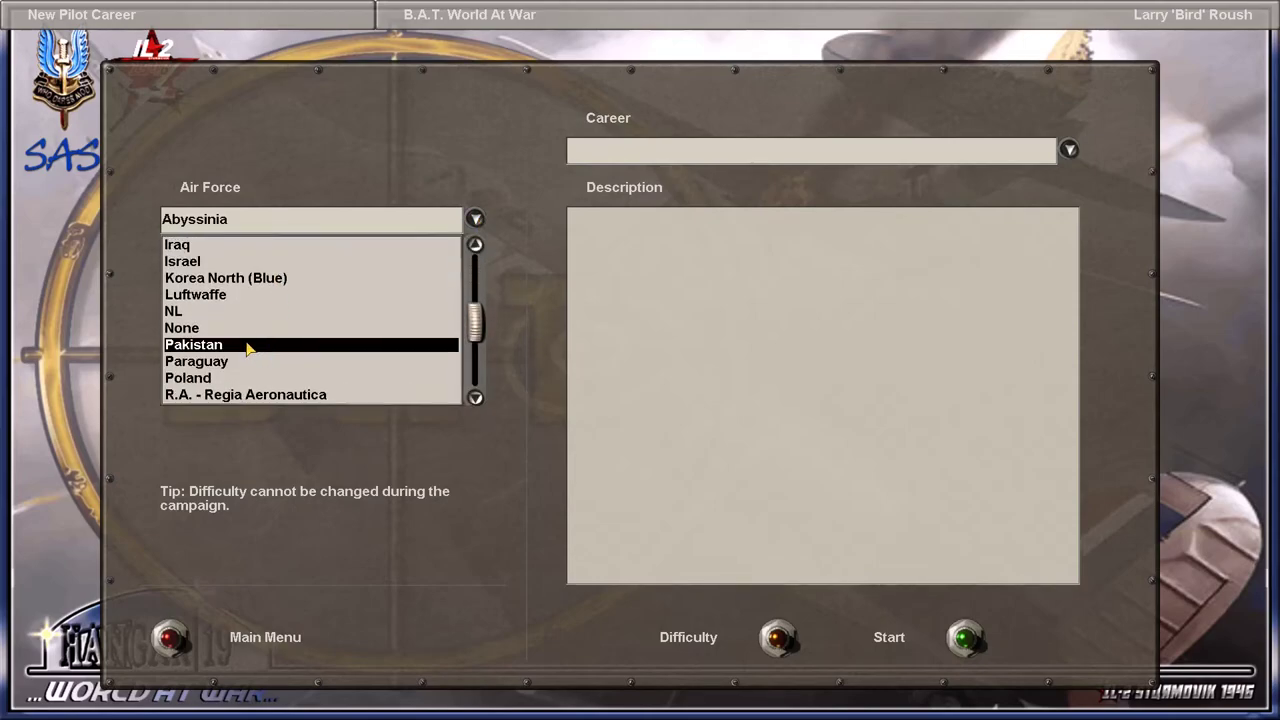
left_click(202, 295)
Examine the Luftwaffe career list for the campaigns marked [DGen-WAW]
left_click(655, 150)
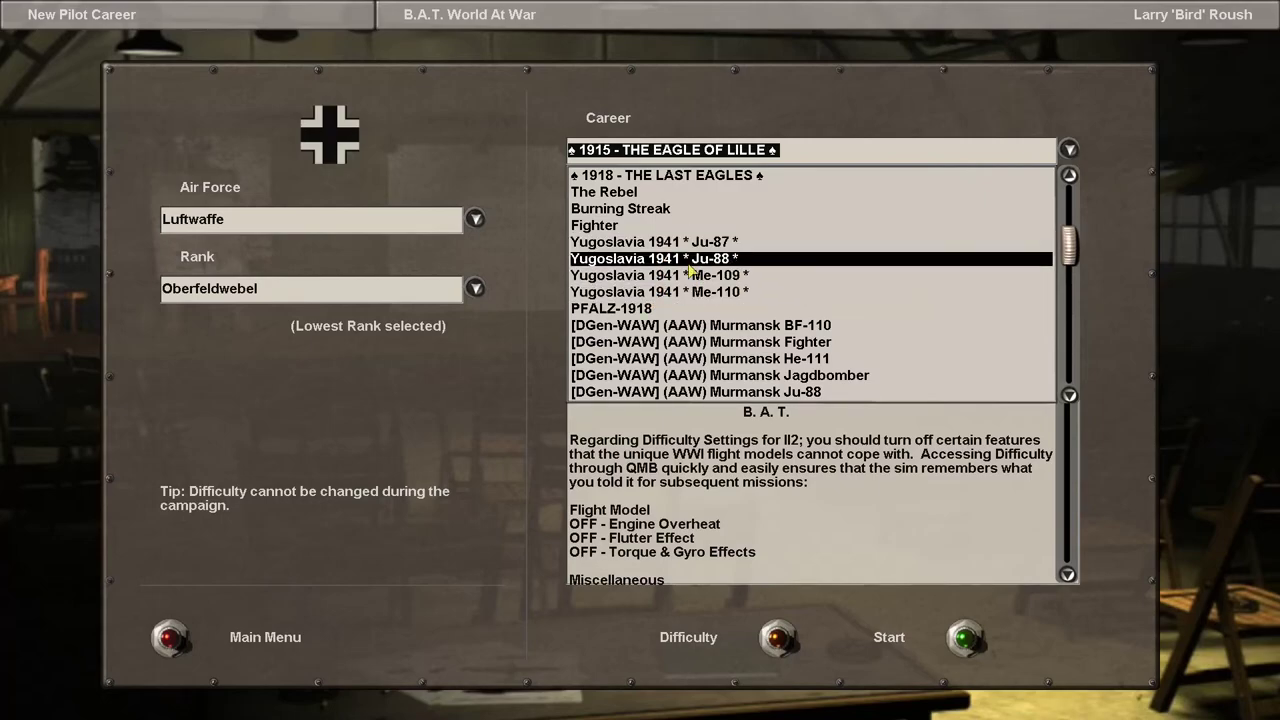
scroll(731, 292, "down", 1)
scroll(731, 292, "down", 4)
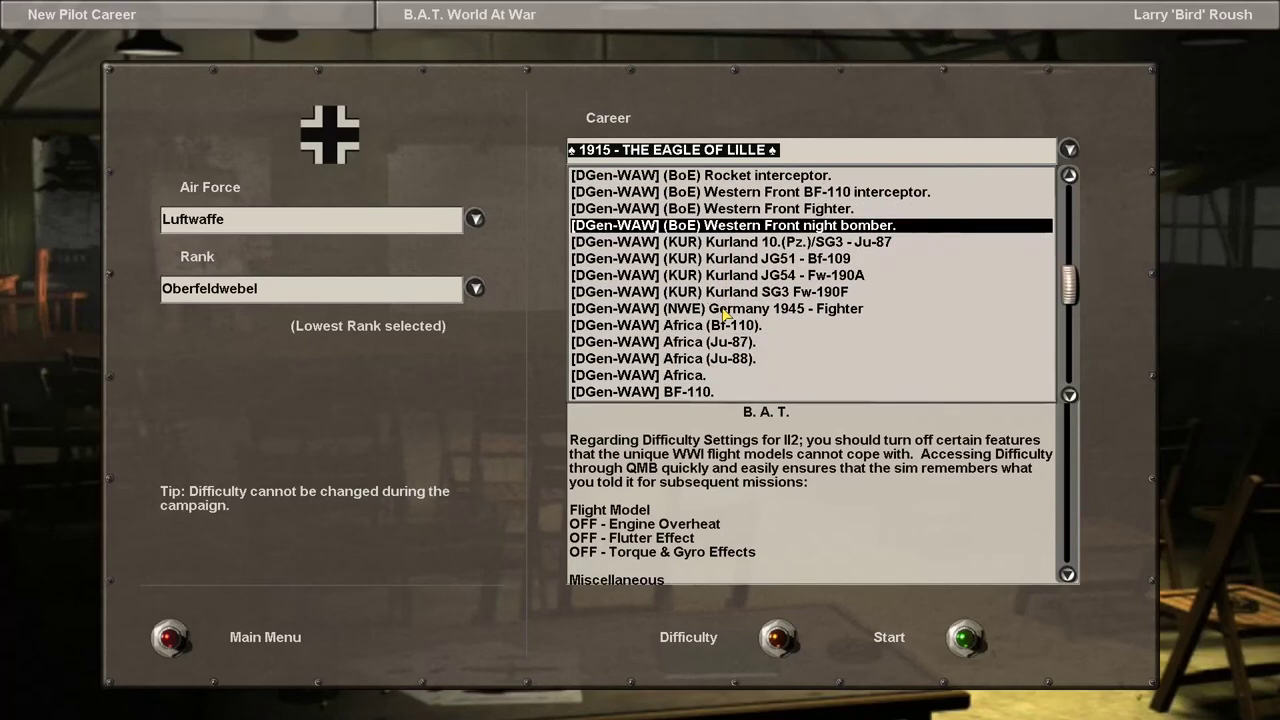
scroll(812, 345, "down", 2)
scroll(806, 361, "down", 6)
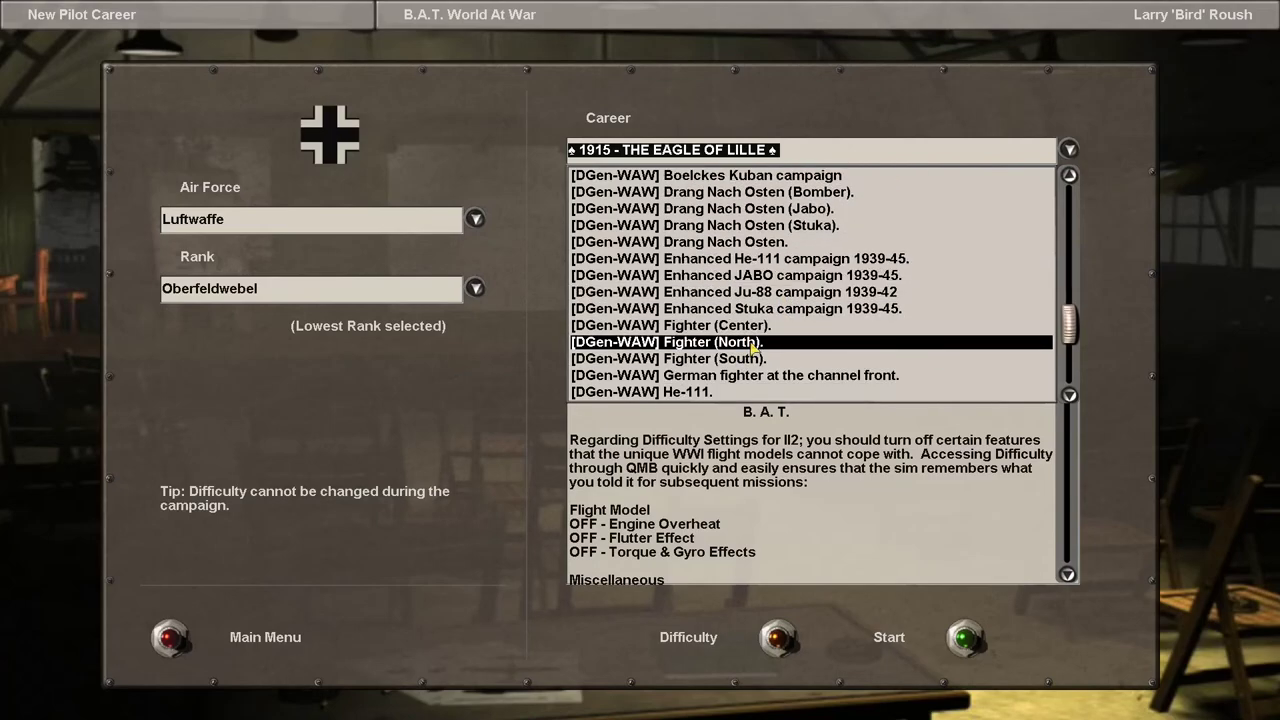
scroll(697, 343, "down", 2)
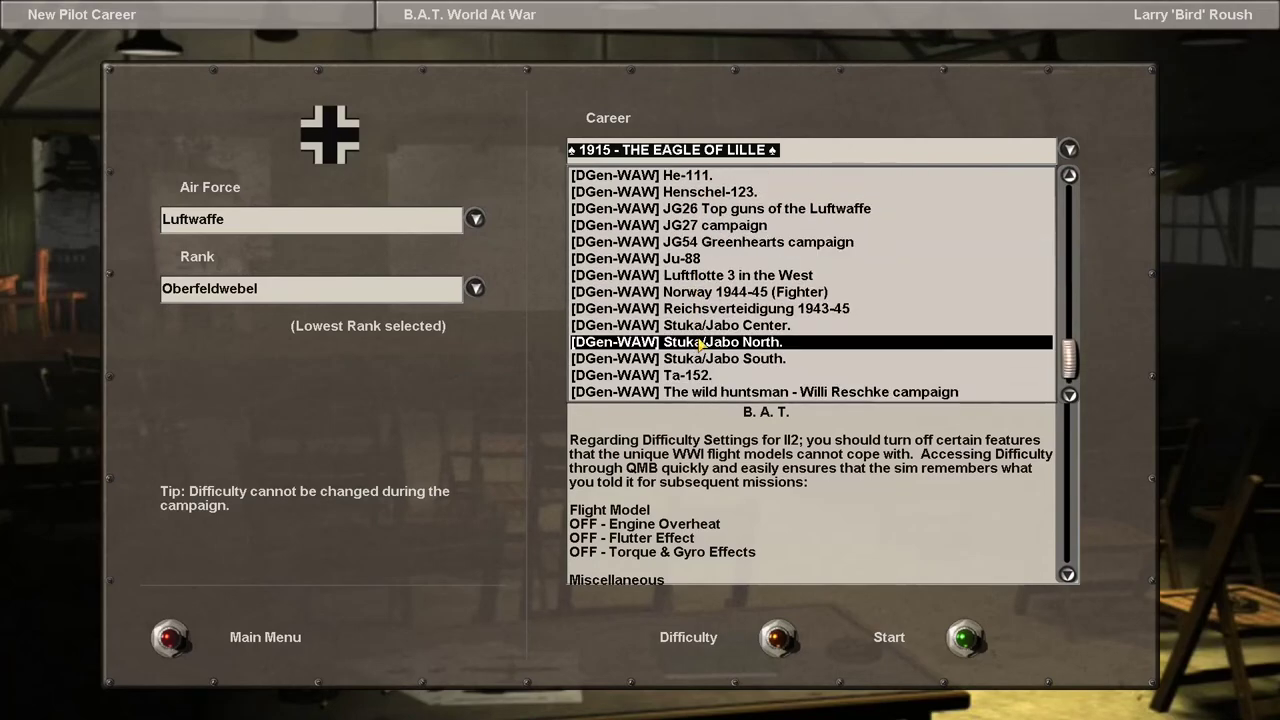
scroll(703, 346, "up", 12)
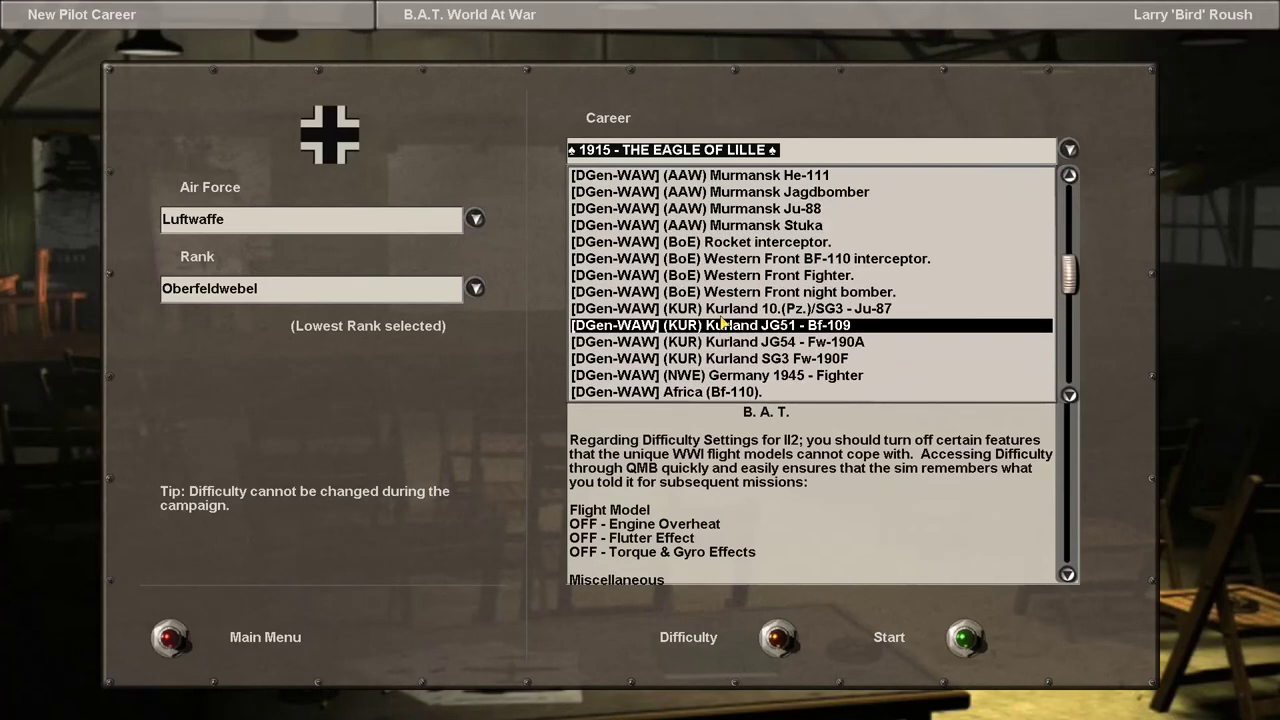
scroll(735, 315, "up", 5)
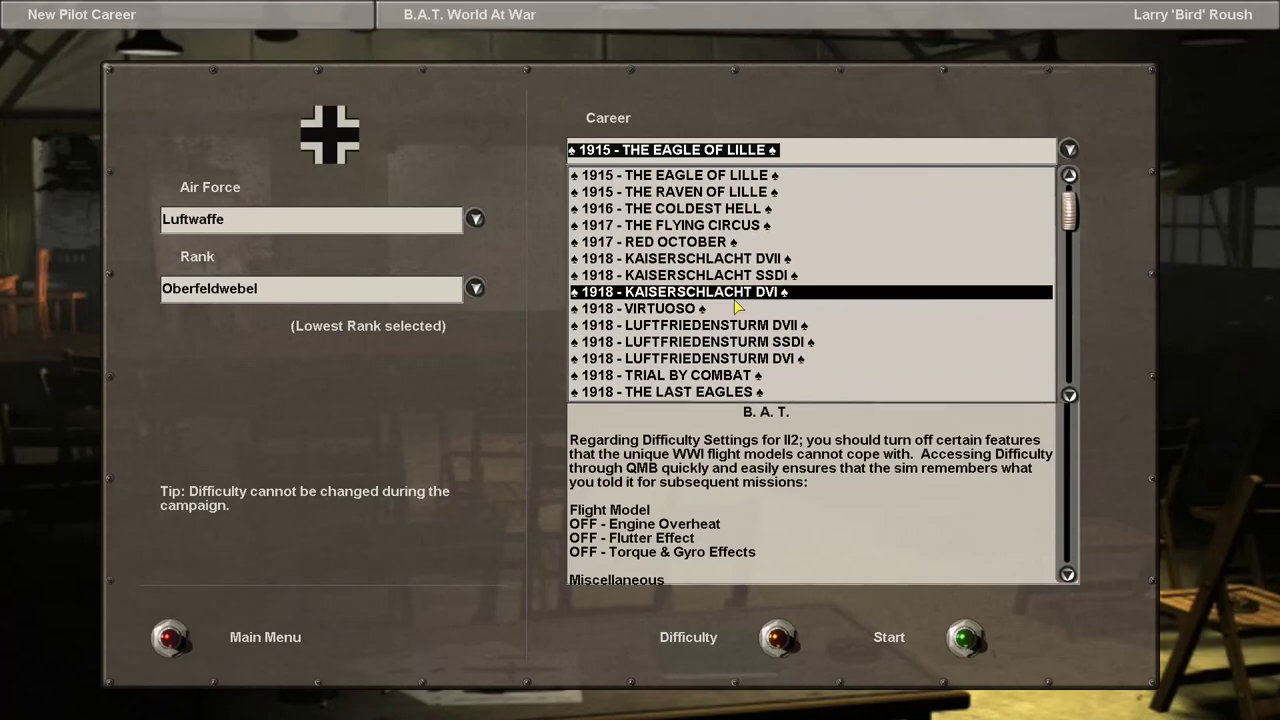
Close the career list and return to the main menu without starting a career
left_click(533, 436)
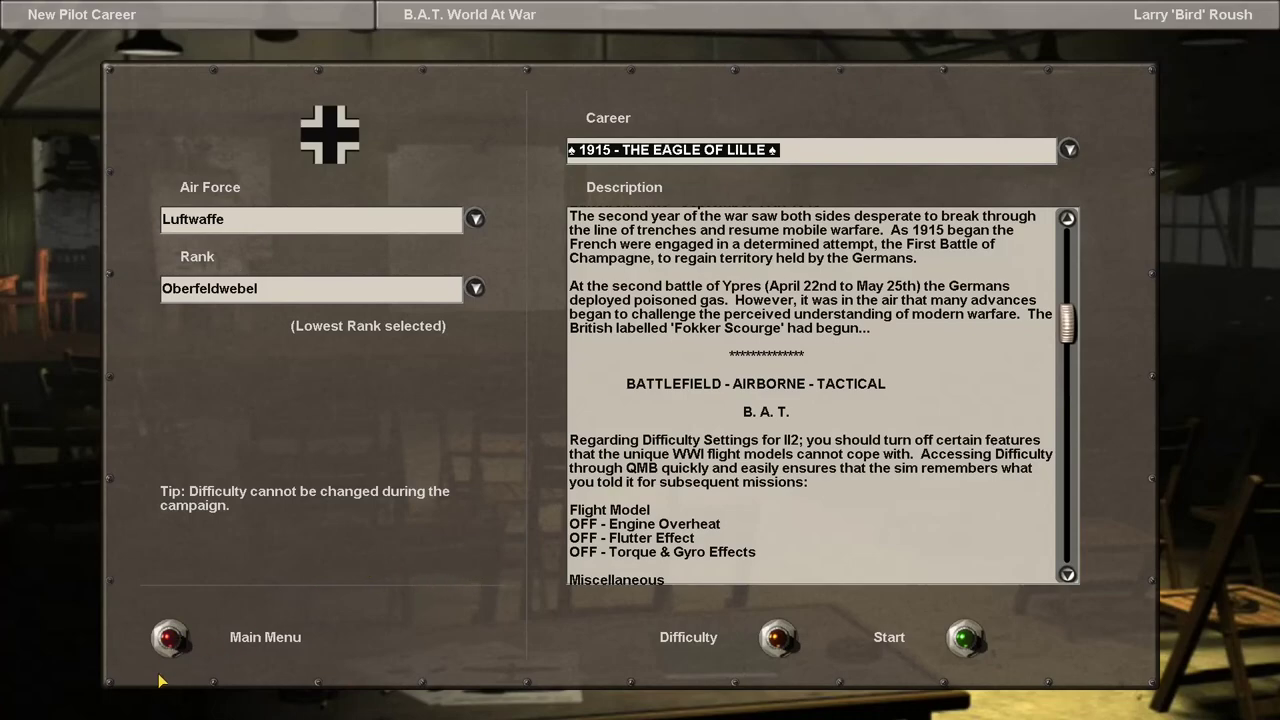
left_click(344, 548)
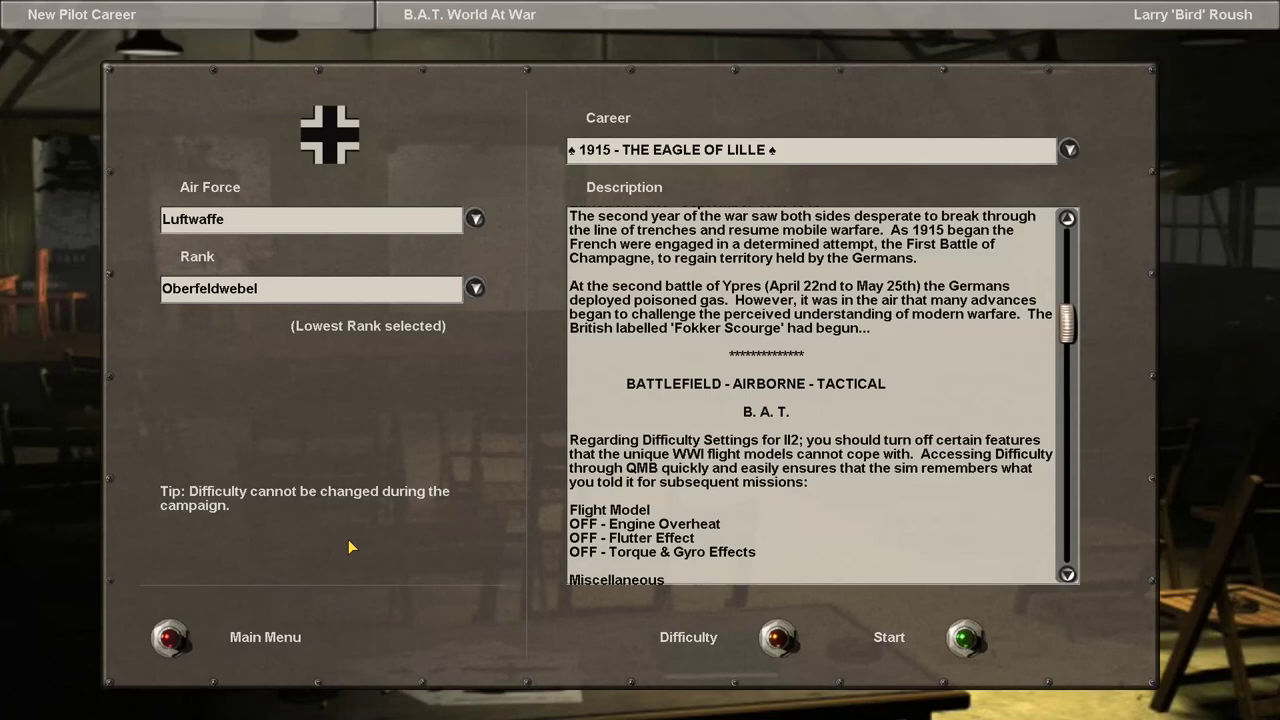
left_click(173, 634)
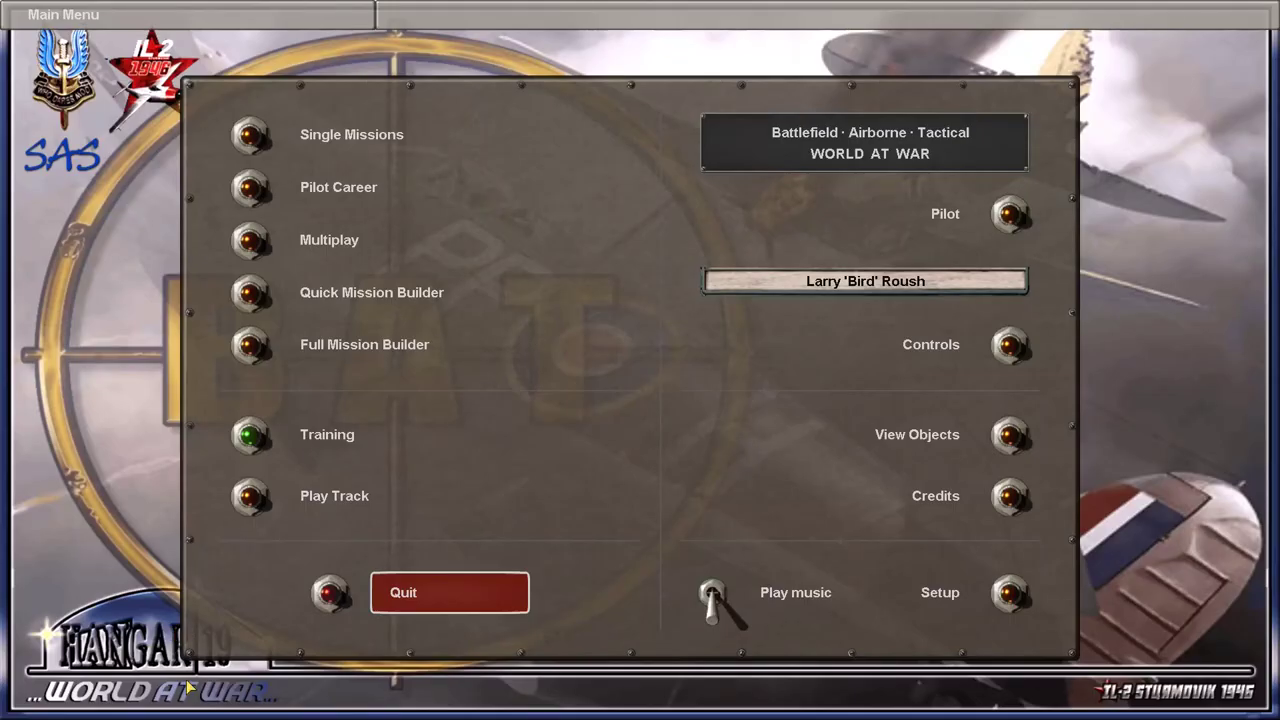